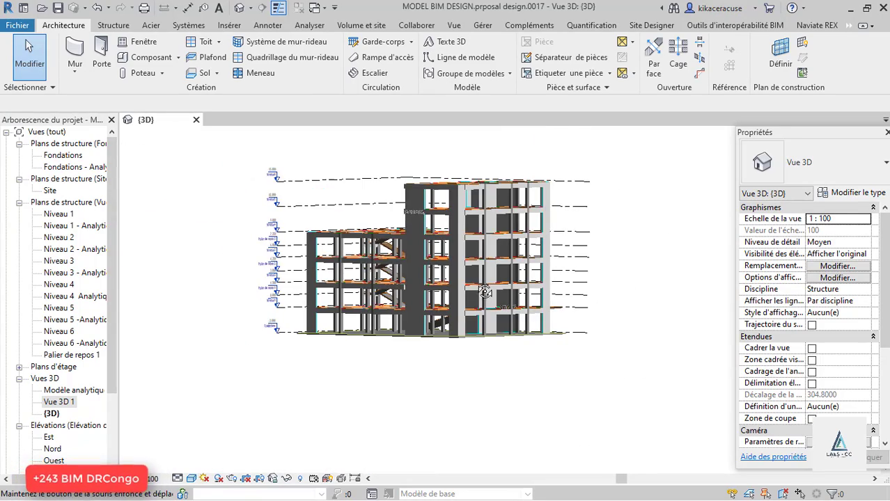
Step: Examine the building's concrete frame, level lines, foundation raft and entrance ramp from several distances in the 3D view
{"action": "middle_click_drag", "start_coordinate": [485, 292], "coordinate": [550, 296], "text": "shift"}
{"action": "scroll", "coordinate": [555, 247], "scroll_direction": "up", "scroll_amount": 6}
{"action": "scroll", "coordinate": [555, 248], "scroll_direction": "down", "scroll_amount": 6}
{"action": "scroll", "coordinate": [298, 345], "scroll_direction": "up", "scroll_amount": 5}
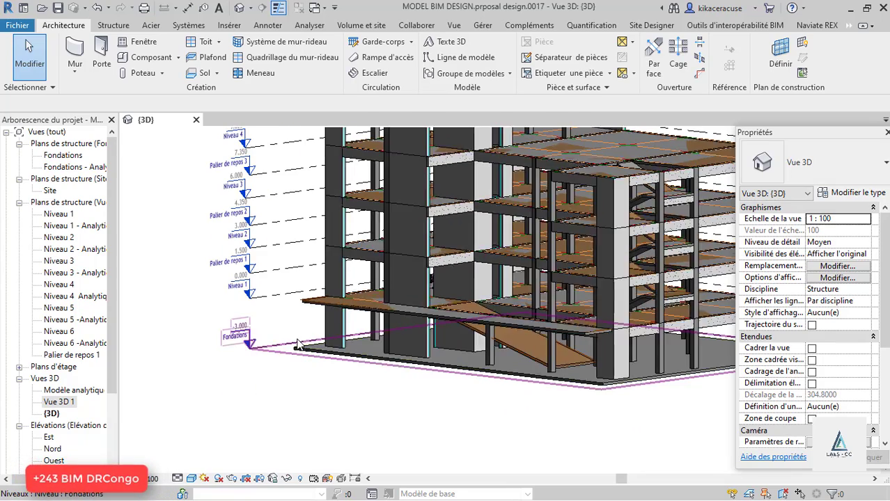
{"action": "scroll", "coordinate": [298, 345], "scroll_direction": "down", "scroll_amount": 5}
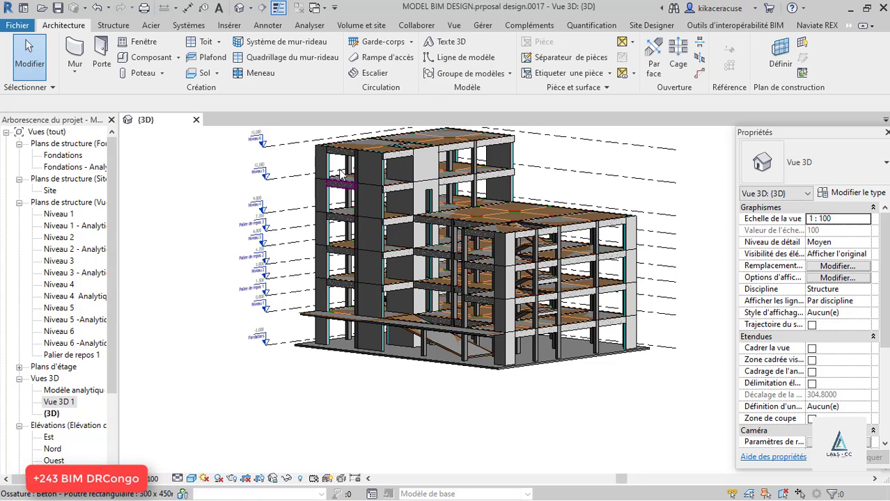
{"action": "scroll", "coordinate": [388, 266], "scroll_direction": "up", "scroll_amount": 2}
{"action": "scroll", "coordinate": [339, 304], "scroll_direction": "down", "scroll_amount": 3}
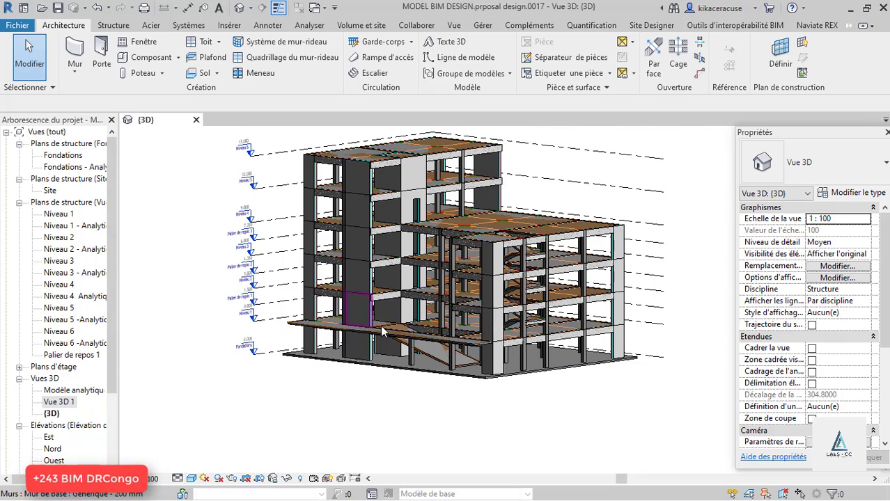
{"action": "scroll", "coordinate": [341, 307], "scroll_direction": "up", "scroll_amount": 4}
{"action": "scroll", "coordinate": [349, 357], "scroll_direction": "down", "scroll_amount": 3}
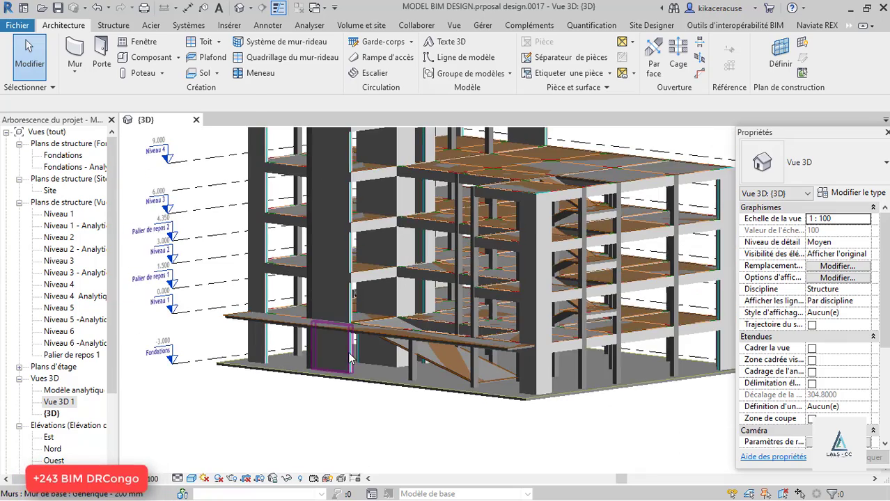
{"action": "scroll", "coordinate": [428, 345], "scroll_direction": "up", "scroll_amount": 2}
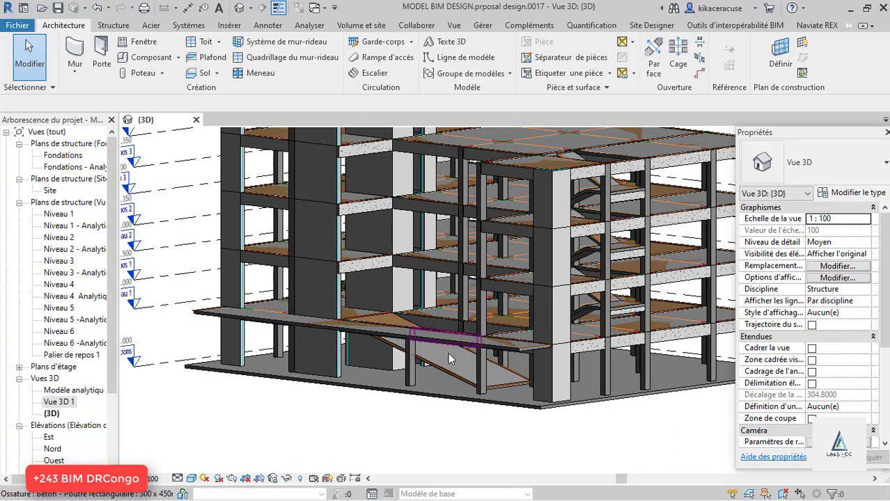
{"action": "scroll", "coordinate": [327, 352], "scroll_direction": "down", "scroll_amount": 2}
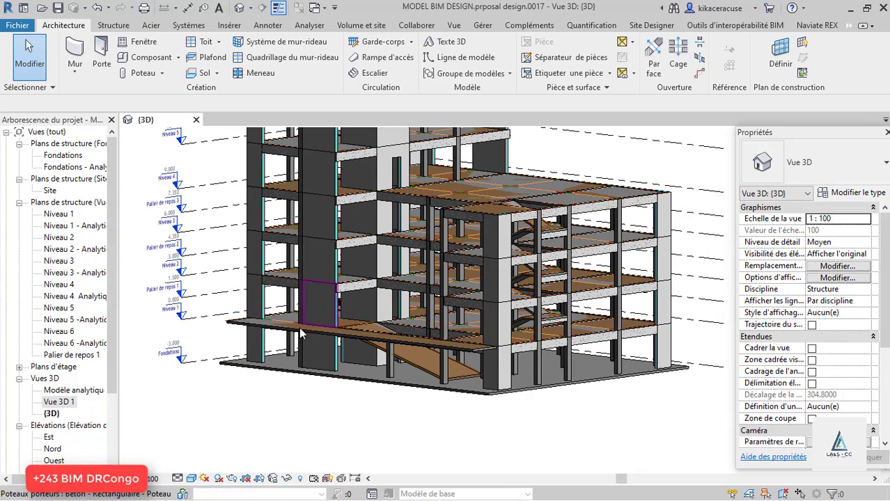
{"action": "scroll", "coordinate": [301, 335], "scroll_direction": "down", "scroll_amount": 2}
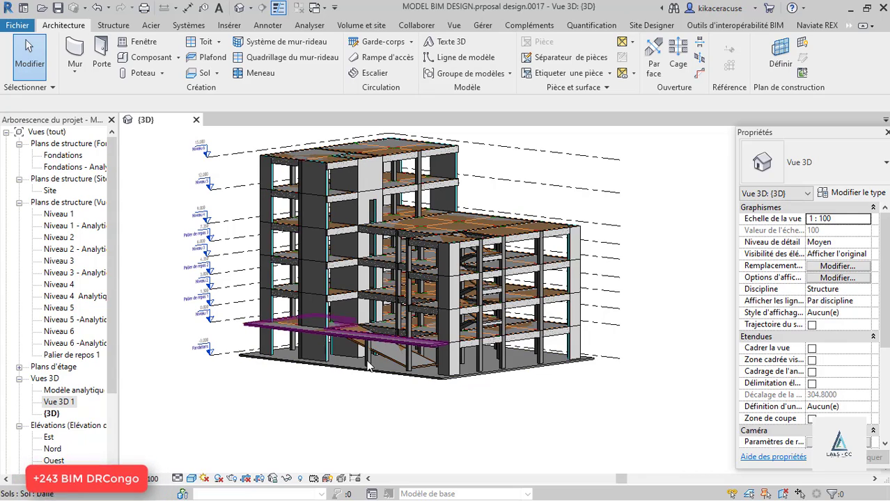
{"action": "scroll", "coordinate": [383, 358], "scroll_direction": "up", "scroll_amount": 4}
{"action": "scroll", "coordinate": [383, 358], "scroll_direction": "up", "scroll_amount": 2}
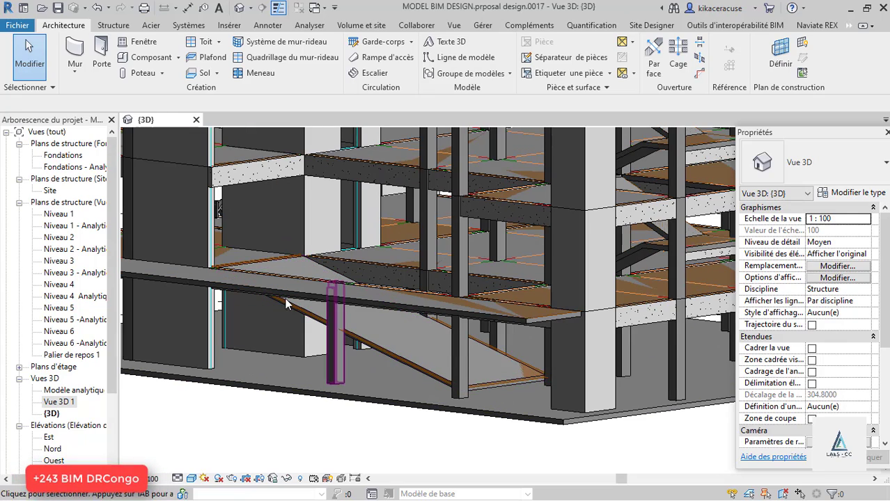
{"action": "scroll", "coordinate": [363, 326], "scroll_direction": "down", "scroll_amount": 3}
{"action": "scroll", "coordinate": [363, 329], "scroll_direction": "down", "scroll_amount": 1}
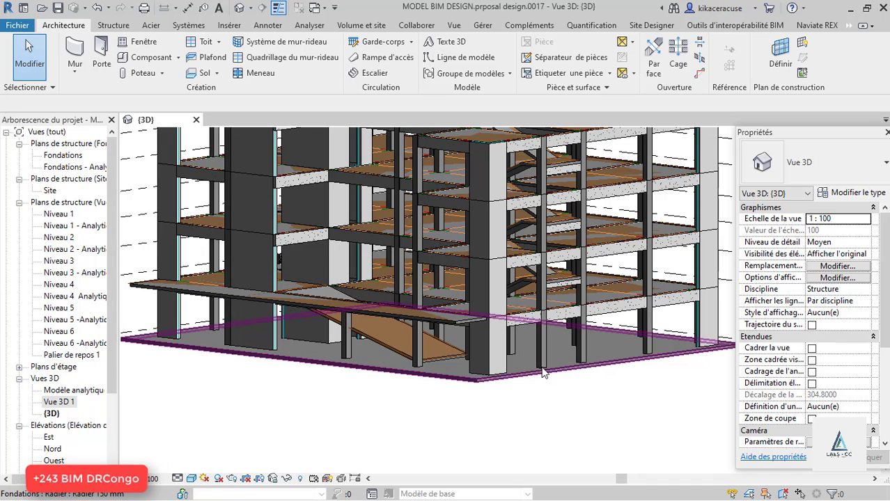
Step: Inspect the remaining façades, staircases, floor slabs and upper storeys by viewing the 3D structure from different sides
{"action": "left_click", "coordinate": [543, 371]}
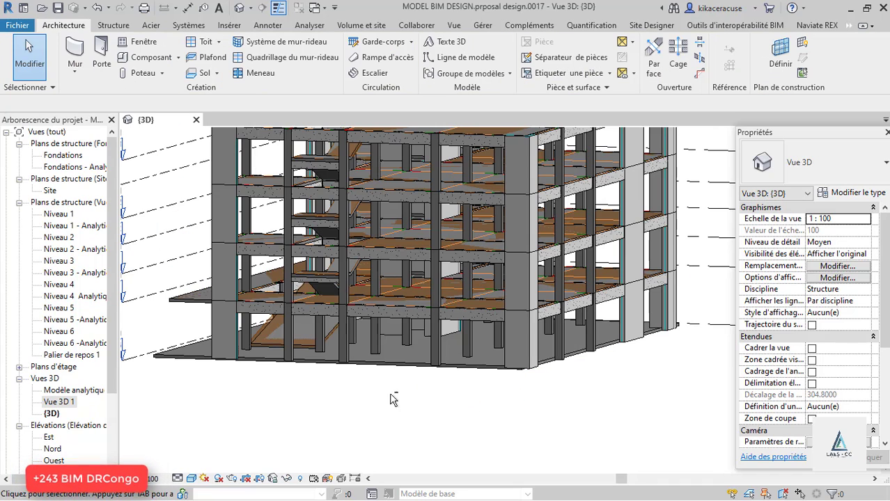
{"action": "middle_click_drag", "start_coordinate": [393, 398], "coordinate": [574, 396], "text": "shift"}
{"action": "scroll", "coordinate": [561, 424], "scroll_direction": "down", "scroll_amount": 3}
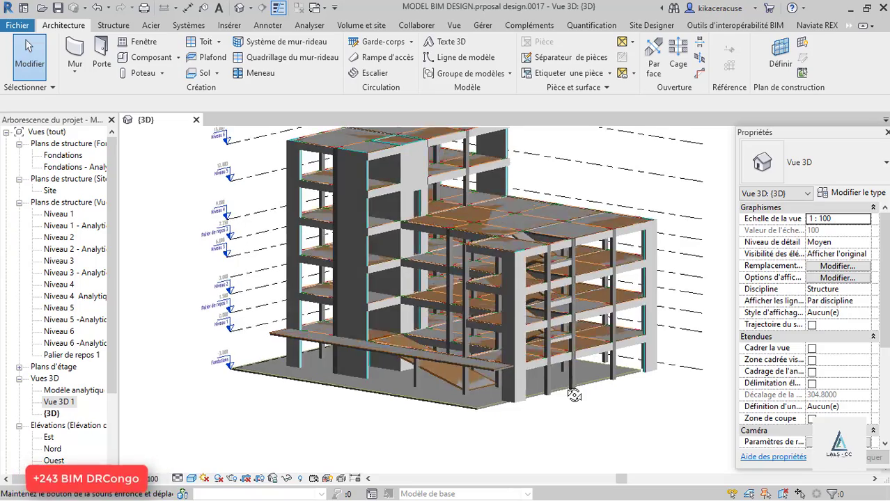
{"action": "scroll", "coordinate": [417, 320], "scroll_direction": "up", "scroll_amount": 5}
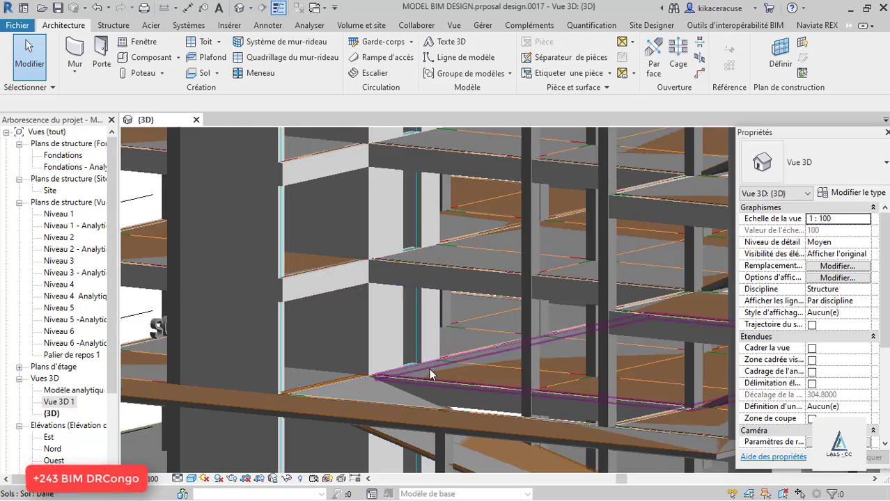
{"action": "scroll", "coordinate": [429, 372], "scroll_direction": "down", "scroll_amount": 5}
{"action": "scroll", "coordinate": [431, 270], "scroll_direction": "up", "scroll_amount": 4}
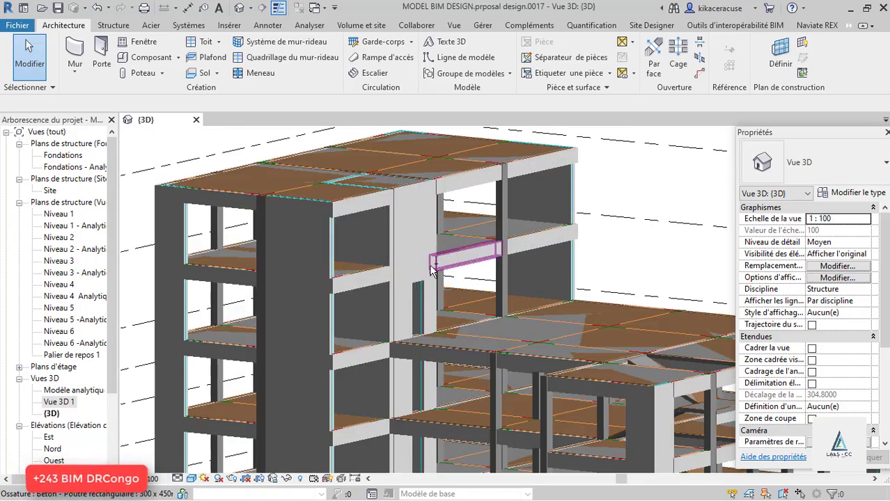
{"action": "middle_click_drag", "start_coordinate": [430, 271], "coordinate": [285, 278], "text": "shift"}
{"action": "scroll", "coordinate": [312, 229], "scroll_direction": "down", "scroll_amount": 3}
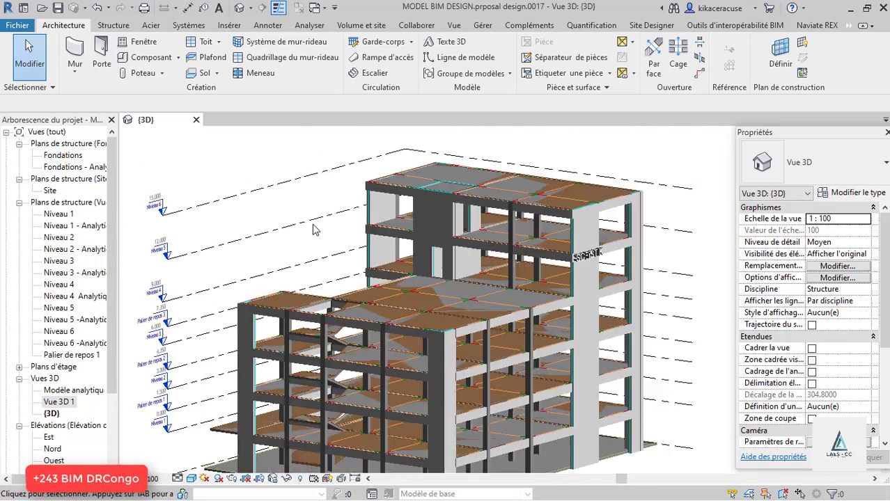
{"action": "scroll", "coordinate": [313, 230], "scroll_direction": "down", "scroll_amount": 2}
{"action": "middle_click_drag", "start_coordinate": [518, 344], "coordinate": [566, 323], "text": "shift"}
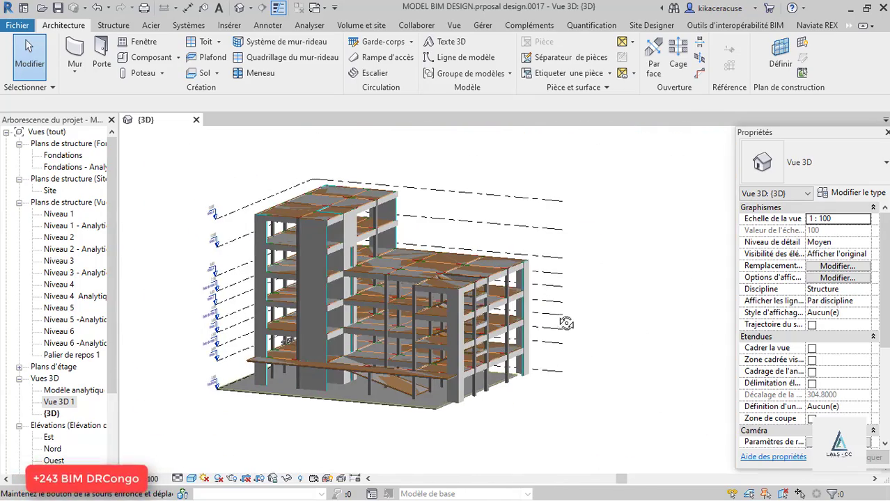
Step: Delete the 3D sign lettering seen through the façade opening above the ramp slab
{"action": "scroll", "coordinate": [239, 327], "scroll_direction": "up", "scroll_amount": 3}
{"action": "scroll", "coordinate": [313, 346], "scroll_direction": "down", "scroll_amount": 2}
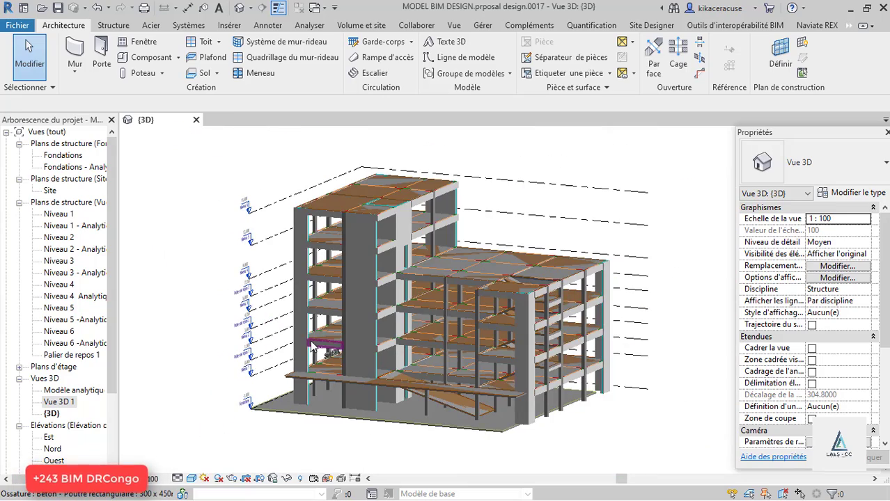
{"action": "scroll", "coordinate": [325, 363], "scroll_direction": "up", "scroll_amount": 8}
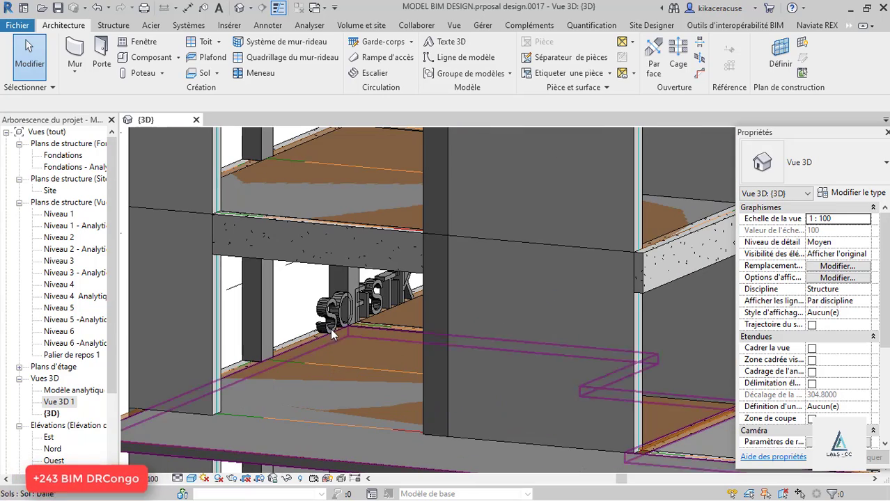
{"action": "left_click", "coordinate": [329, 320]}
{"action": "key", "text": "Delete"}
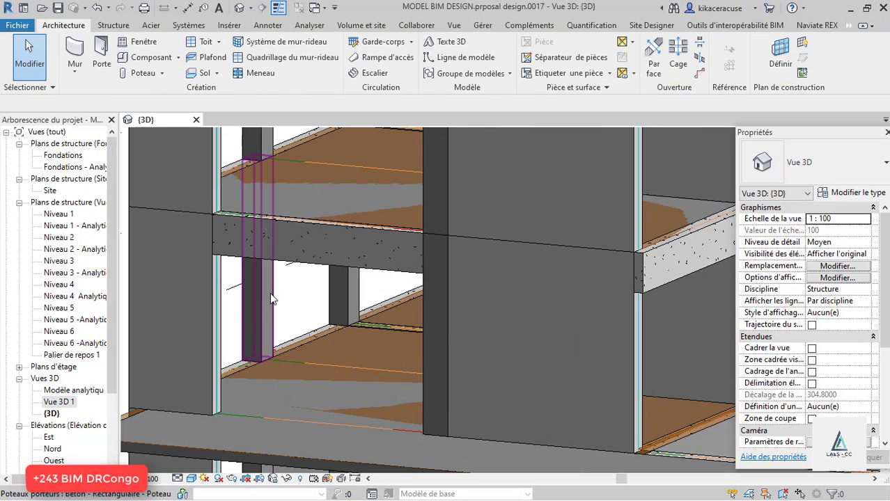
Step: Open the Modèle analytique 3D view and inspect the analytical structure from a lower angle
{"action": "scroll", "coordinate": [270, 304], "scroll_direction": "down", "scroll_amount": 3}
{"action": "scroll", "coordinate": [270, 304], "scroll_direction": "up", "scroll_amount": 2}
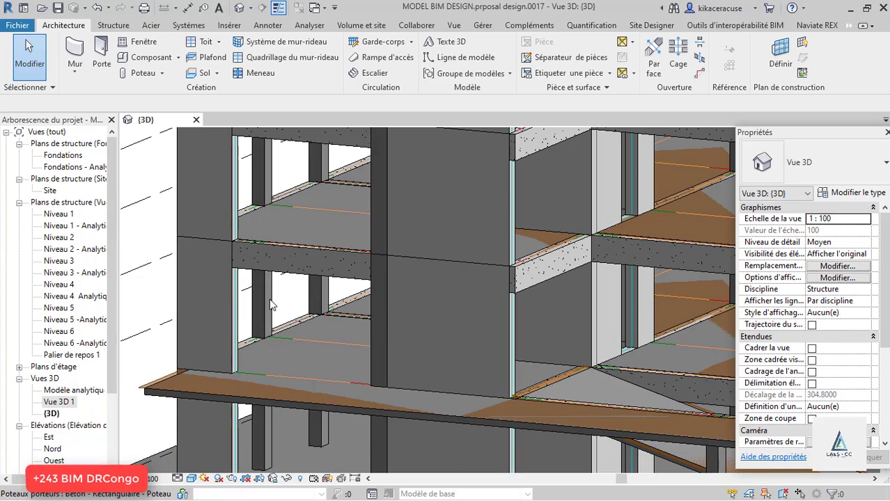
{"action": "scroll", "coordinate": [242, 204], "scroll_direction": "down", "scroll_amount": 8}
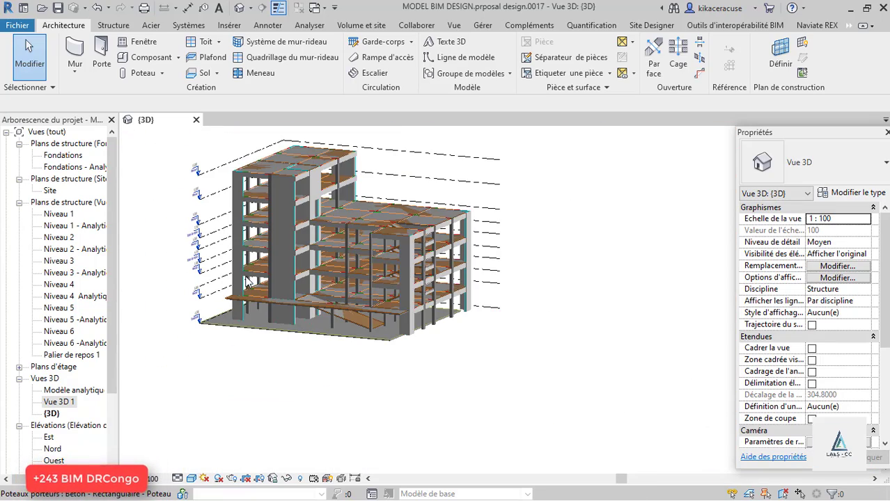
{"action": "scroll", "coordinate": [244, 165], "scroll_direction": "up", "scroll_amount": 6}
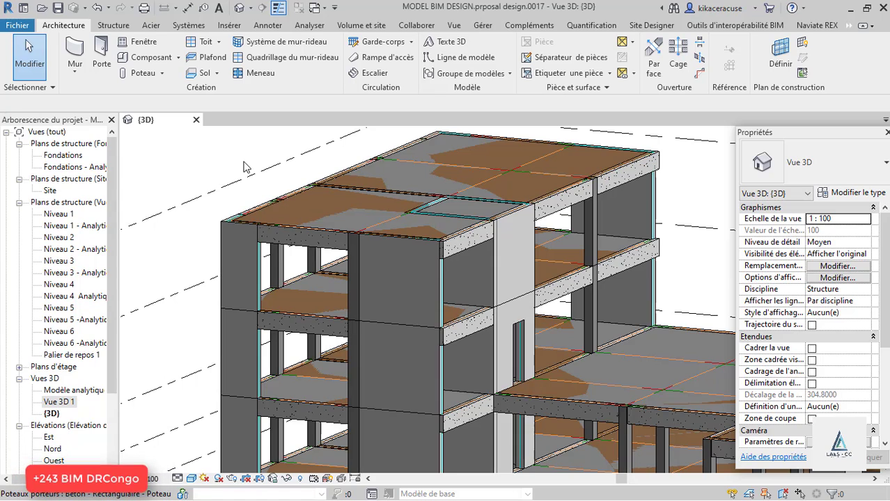
{"action": "scroll", "coordinate": [274, 198], "scroll_direction": "down", "scroll_amount": 5}
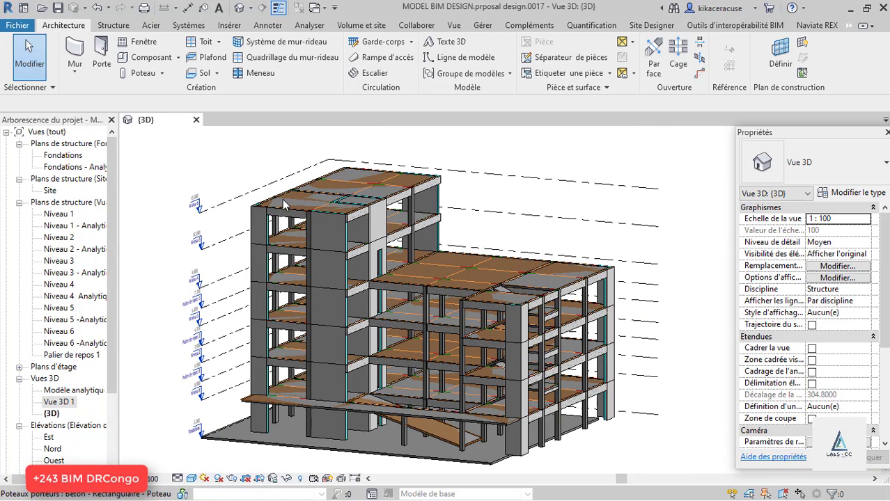
{"action": "double_click", "coordinate": [67, 391]}
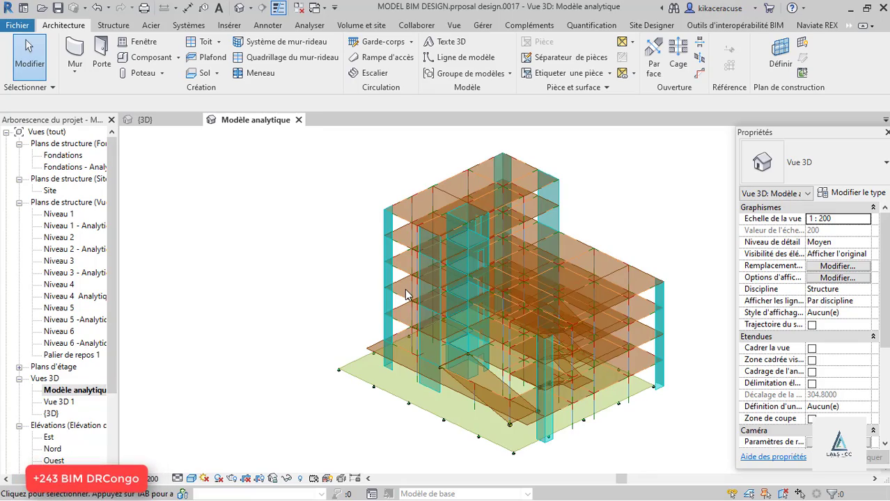
{"action": "middle_click_drag", "start_coordinate": [448, 296], "coordinate": [406, 213], "text": "shift"}
Step: Compare the physical {3D} view with the Modèle analytique view, examining the slabs, walls, columns, stairs and supports
{"action": "left_click", "coordinate": [140, 119]}
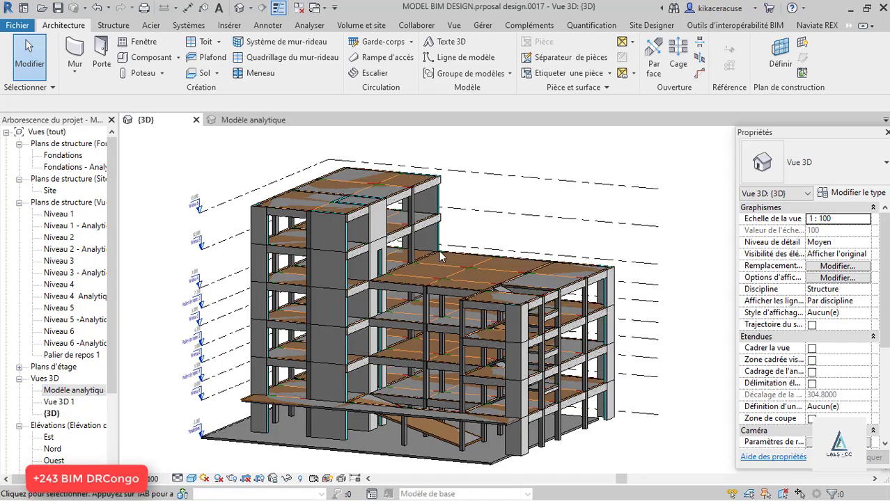
{"action": "scroll", "coordinate": [476, 299], "scroll_direction": "up", "scroll_amount": 3}
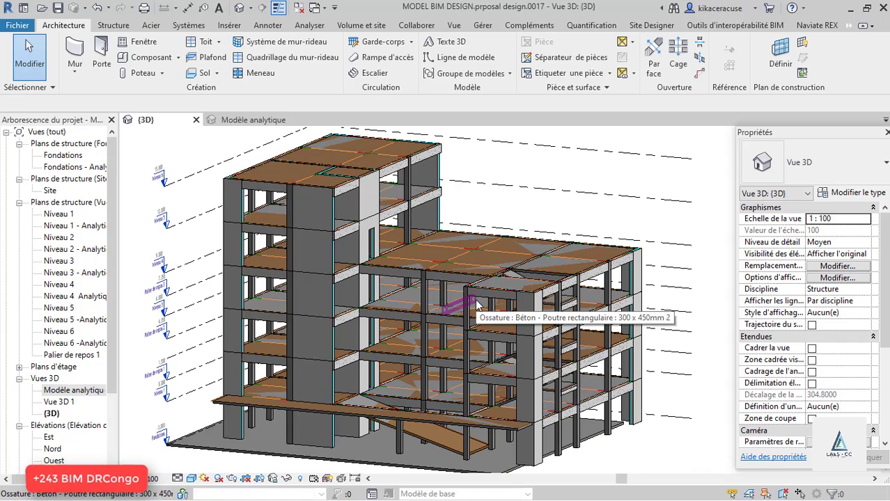
{"action": "scroll", "coordinate": [357, 273], "scroll_direction": "up", "scroll_amount": 3}
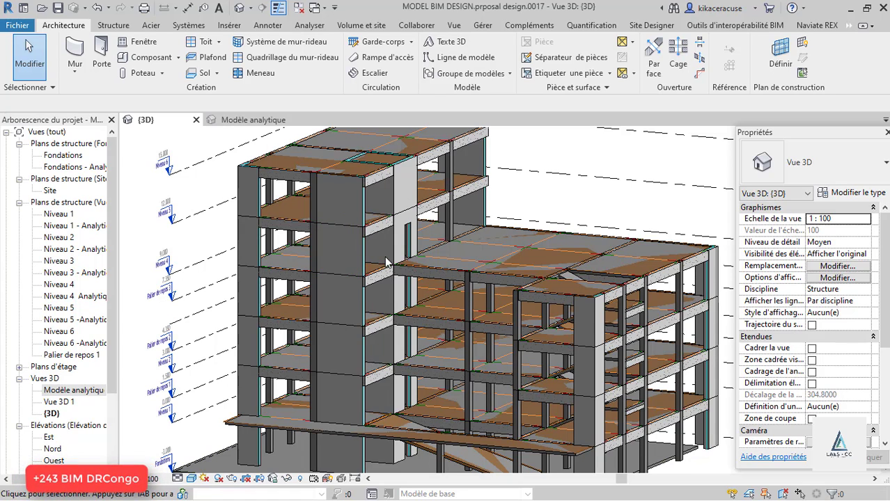
{"action": "scroll", "coordinate": [362, 268], "scroll_direction": "down", "scroll_amount": 3}
{"action": "left_click", "coordinate": [252, 120]}
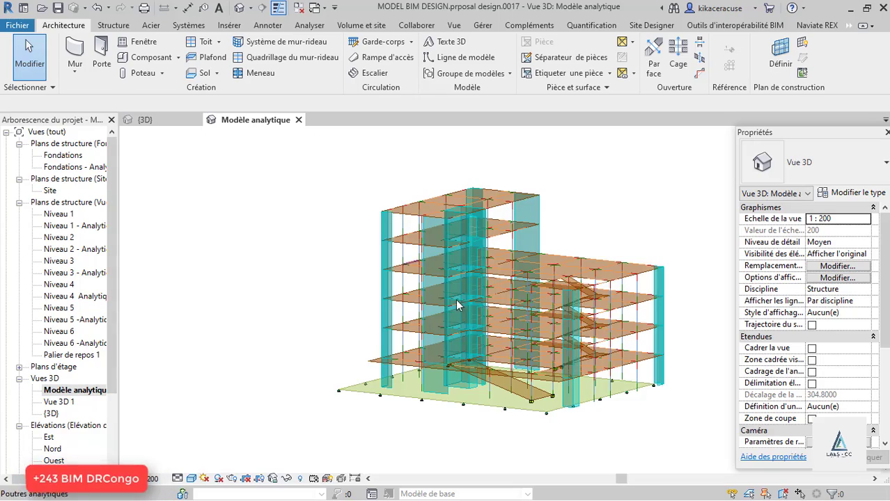
{"action": "scroll", "coordinate": [455, 298], "scroll_direction": "up", "scroll_amount": 5}
{"action": "scroll", "coordinate": [622, 326], "scroll_direction": "down", "scroll_amount": 5}
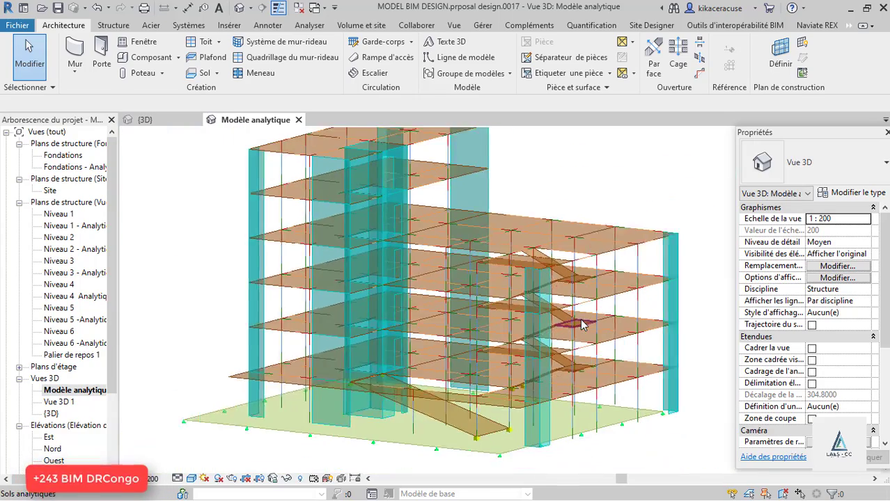
{"action": "scroll", "coordinate": [653, 318], "scroll_direction": "up", "scroll_amount": 2}
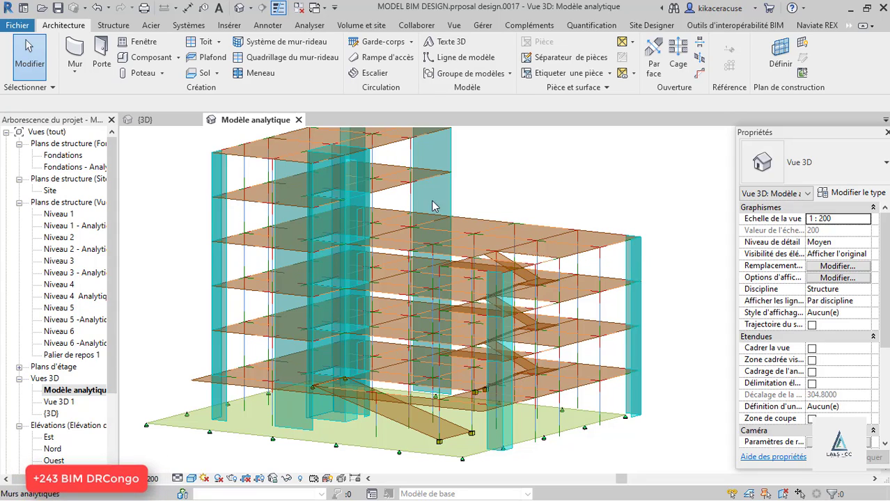
{"action": "scroll", "coordinate": [589, 286], "scroll_direction": "down", "scroll_amount": 2}
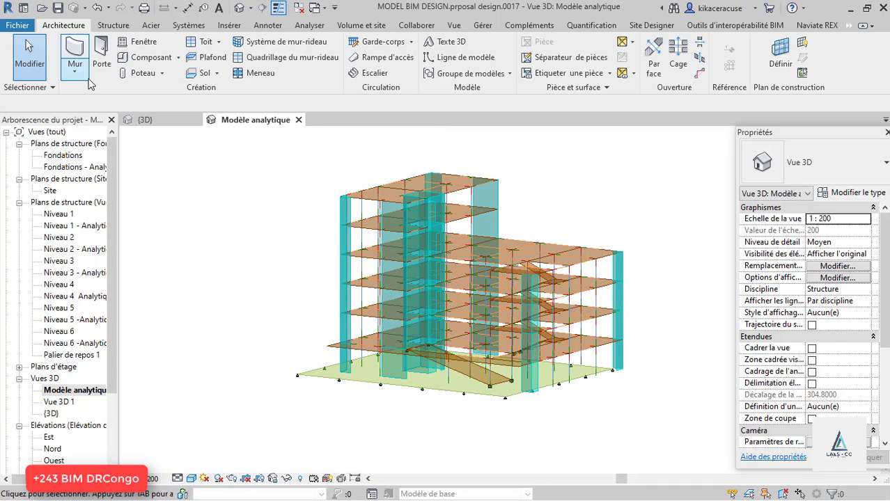
{"action": "left_click", "coordinate": [145, 121]}
{"action": "left_click", "coordinate": [249, 121]}
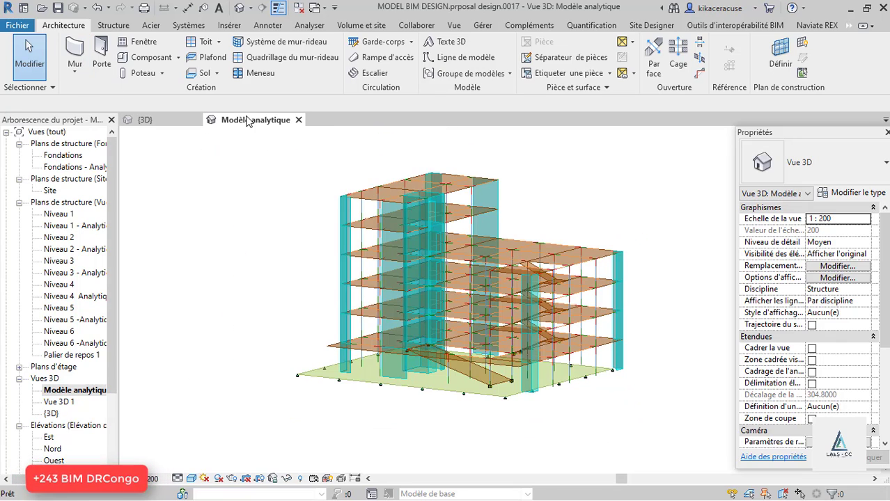
{"action": "mouse_move", "coordinate": [511, 268]}
{"action": "middle_mouse_down", "text": "shift"}
{"action": "mouse_move", "coordinate": [284, 238]}
{"action": "mouse_move", "coordinate": [601, 286]}
{"action": "mouse_move", "coordinate": [460, 259]}
{"action": "mouse_move", "coordinate": [292, 208]}
{"action": "middle_mouse_up", "text": "shift"}
Step: In the {3D} view, delete the Générique - 200 mm front corner wall segment that rises from Niveau 1
{"action": "left_click", "coordinate": [146, 120]}
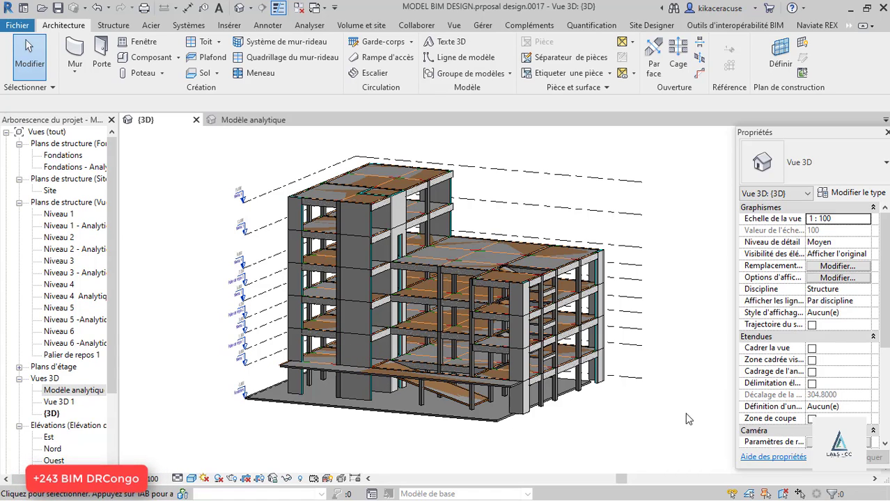
{"action": "scroll", "coordinate": [626, 362], "scroll_direction": "up", "scroll_amount": 3}
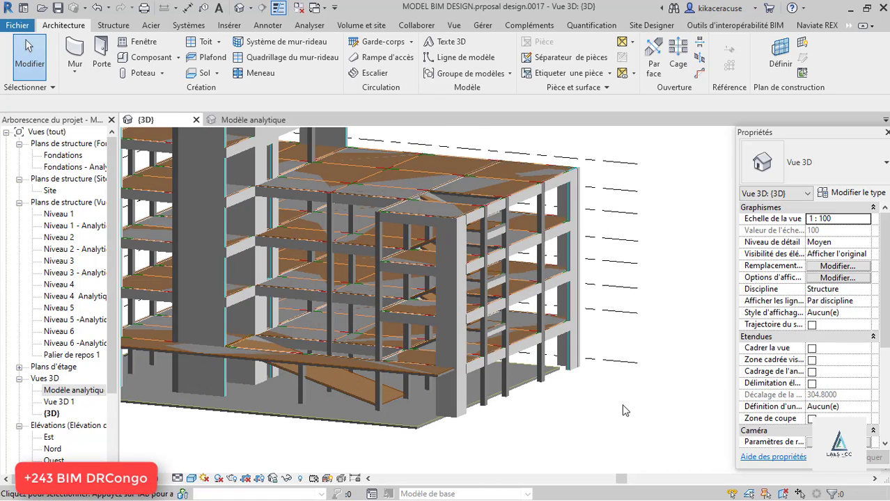
{"action": "left_click", "coordinate": [449, 339]}
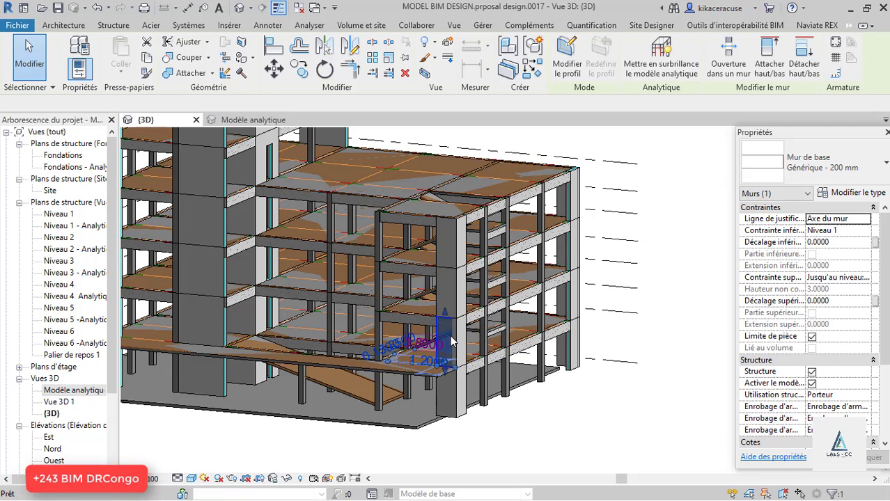
{"action": "key", "text": "Escape"}
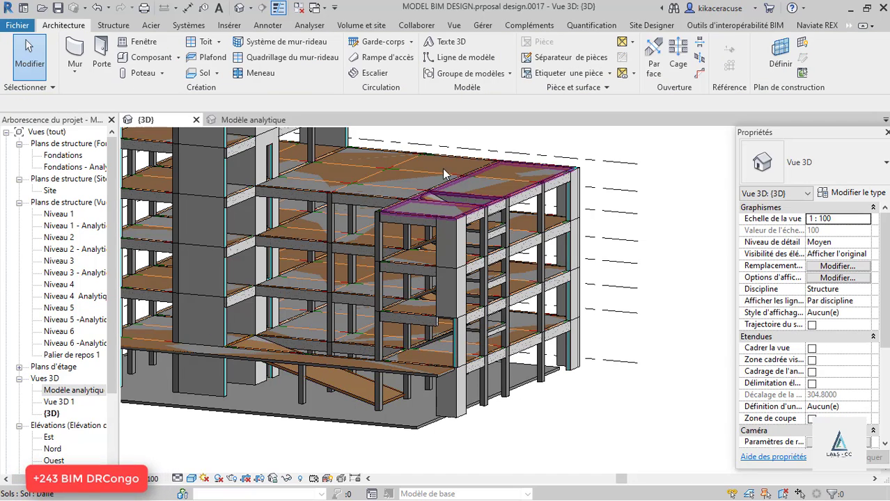
Step: Compare the Modèle analytique view with the physical {3D} view, examining the ramp, stairs, walls and base from several angles
{"action": "left_click", "coordinate": [259, 120]}
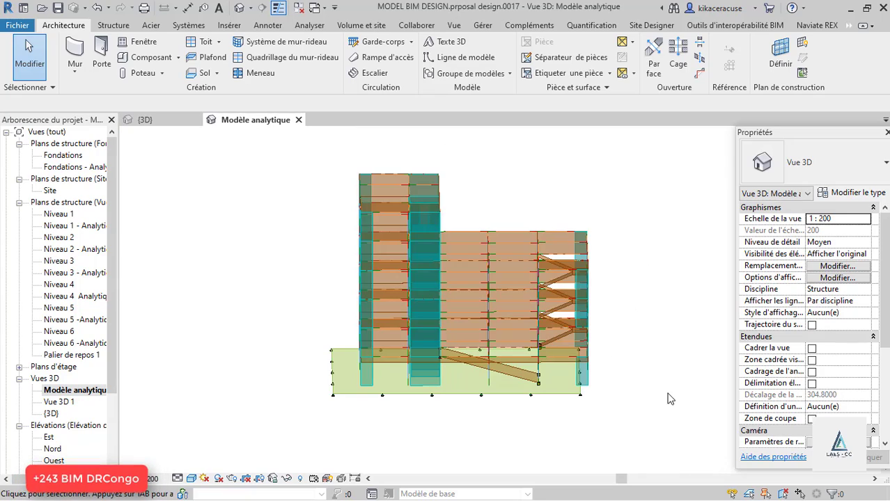
{"action": "middle_click_drag", "start_coordinate": [668, 398], "coordinate": [540, 335], "text": "shift"}
{"action": "scroll", "coordinate": [539, 335], "scroll_direction": "up", "scroll_amount": 5}
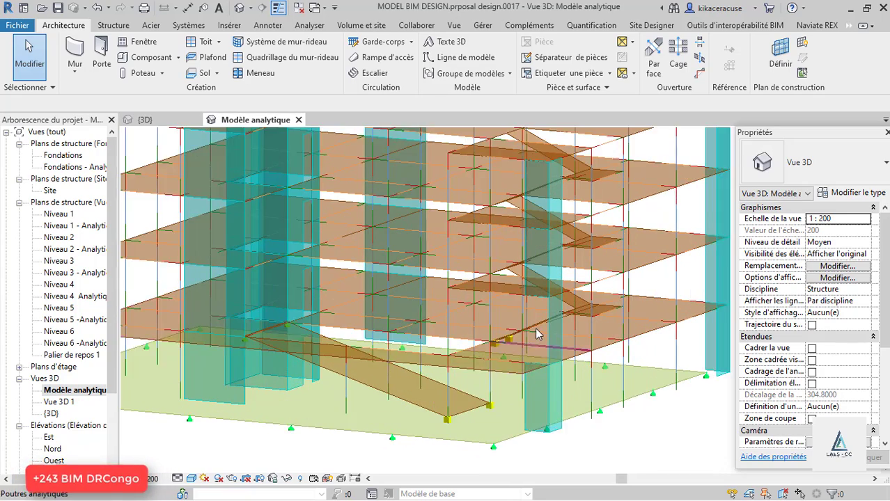
{"action": "scroll", "coordinate": [536, 334], "scroll_direction": "up", "scroll_amount": 1}
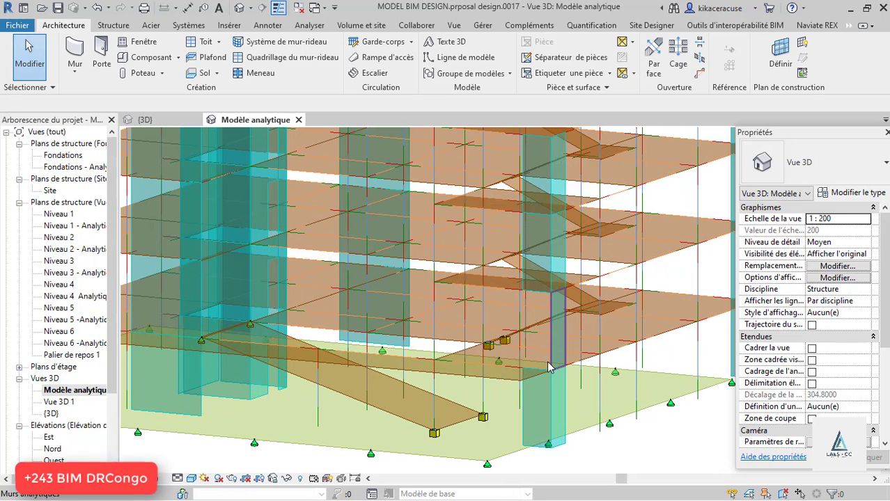
{"action": "left_click", "coordinate": [145, 119]}
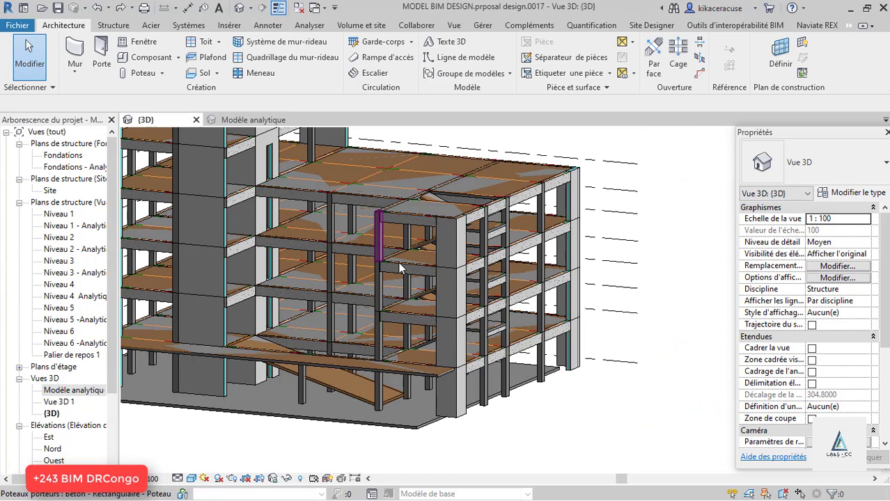
{"action": "left_click", "coordinate": [241, 119]}
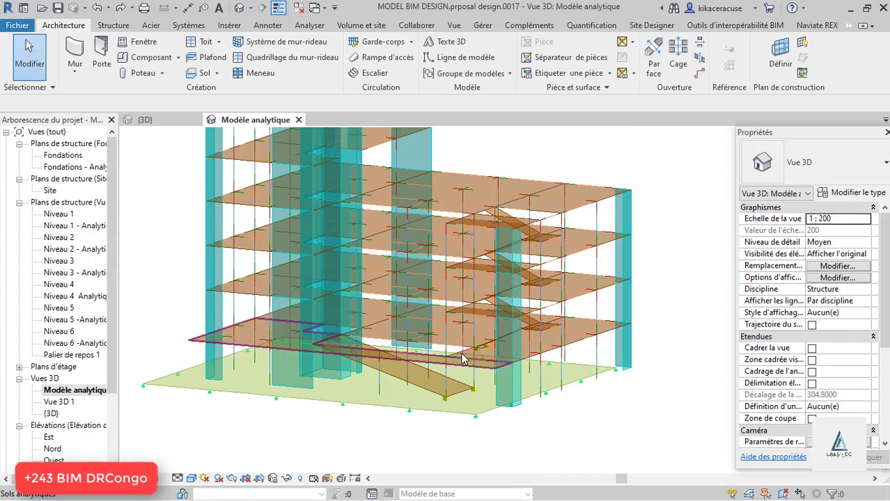
{"action": "middle_click_drag", "start_coordinate": [462, 358], "coordinate": [442, 401], "text": "shift"}
{"action": "scroll", "coordinate": [442, 400], "scroll_direction": "up", "scroll_amount": 3}
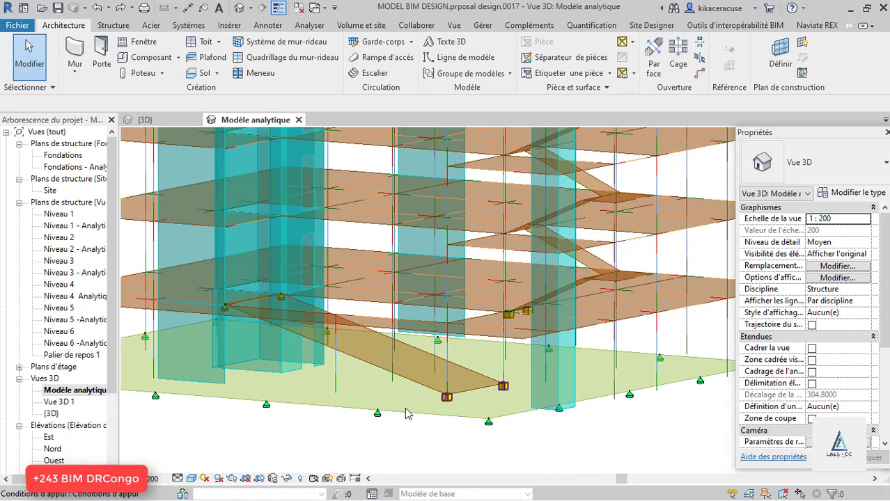
Step: Inspect the support conditions of the foundation raft and of the ramp's lower end in the analytical model
{"action": "left_click", "coordinate": [377, 414]}
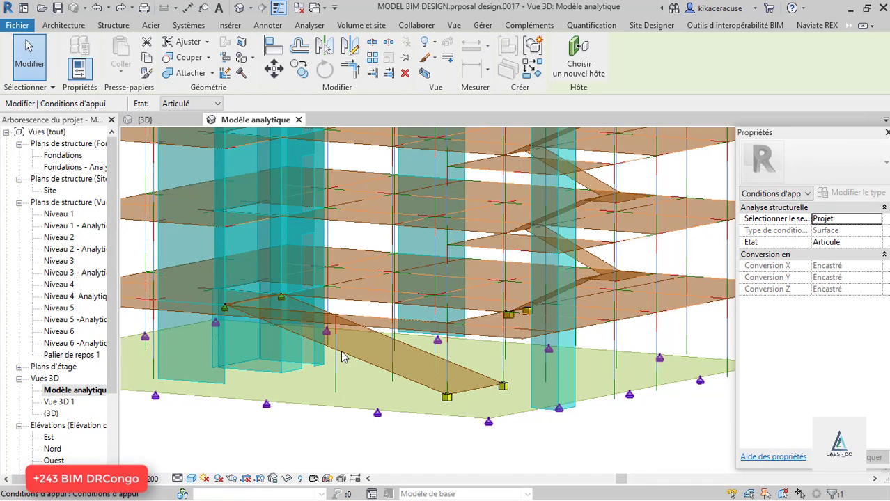
{"action": "left_click", "coordinate": [491, 465]}
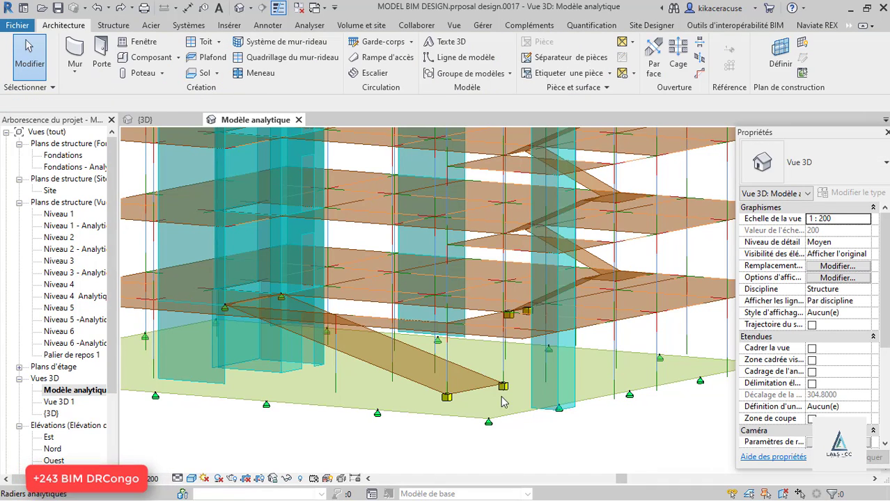
{"action": "left_click", "coordinate": [504, 387]}
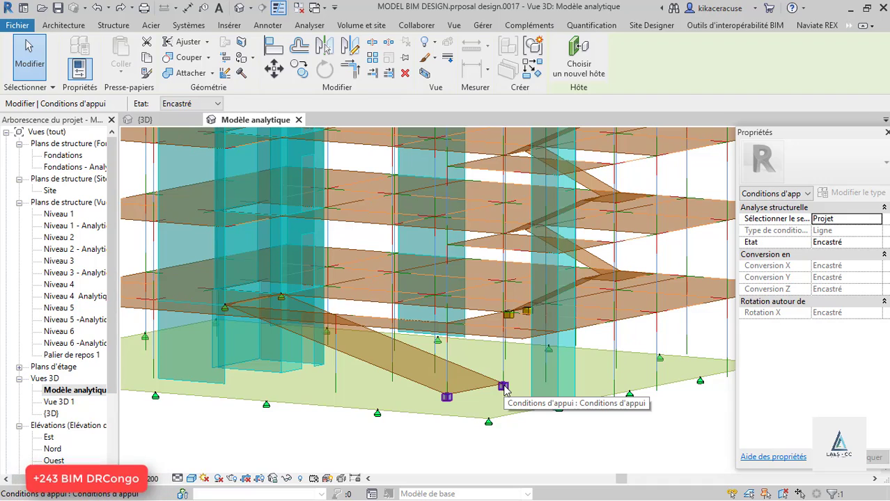
{"action": "scroll", "coordinate": [476, 440], "scroll_direction": "down", "scroll_amount": 2}
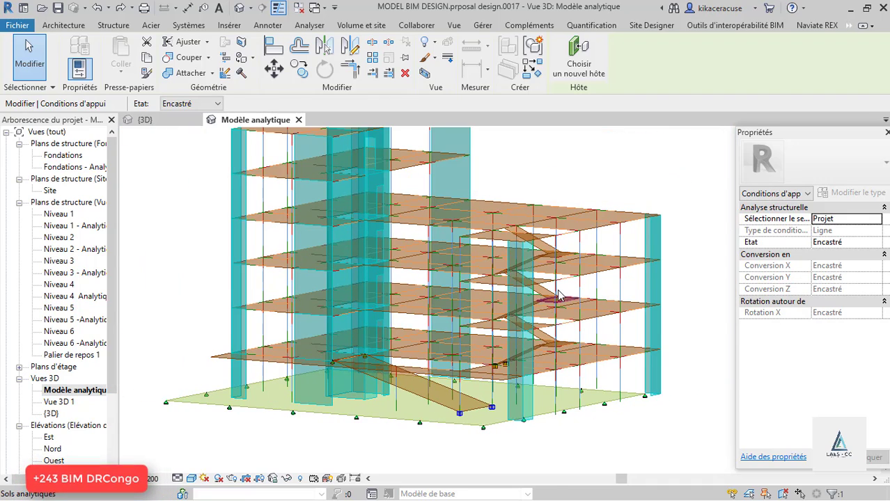
{"action": "scroll", "coordinate": [543, 233], "scroll_direction": "up", "scroll_amount": 3}
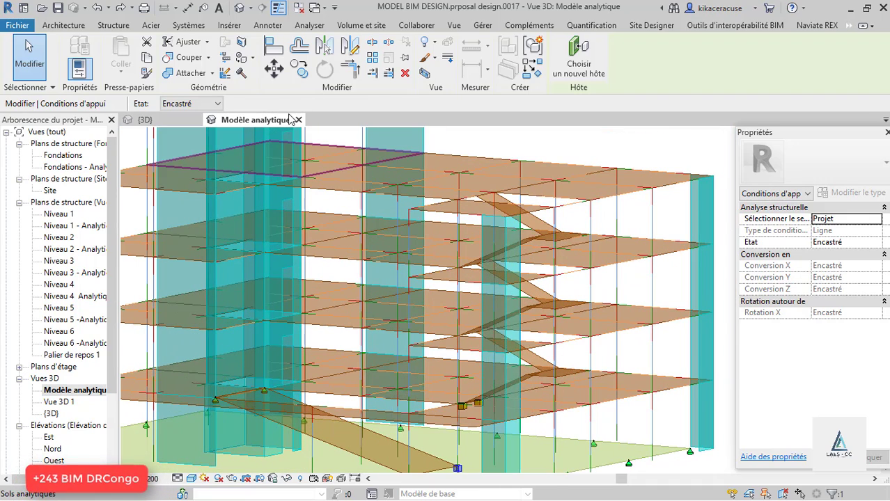
{"action": "left_click", "coordinate": [310, 25]}
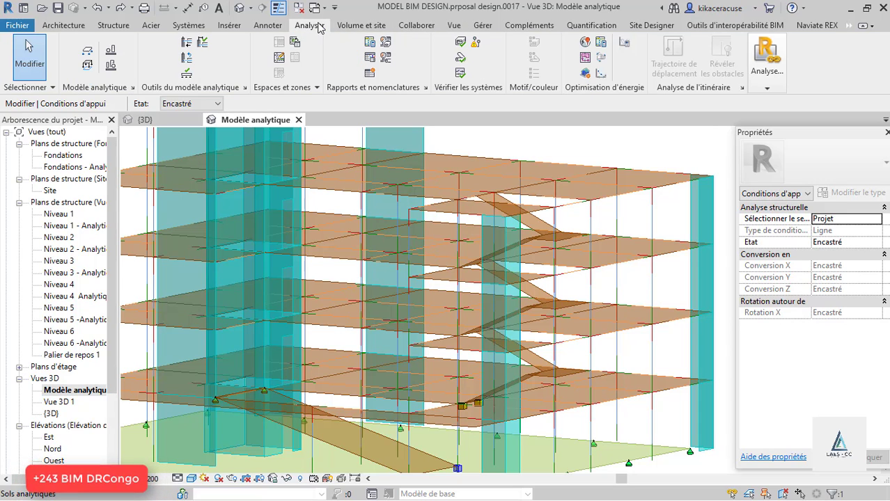
{"action": "left_click", "coordinate": [87, 52]}
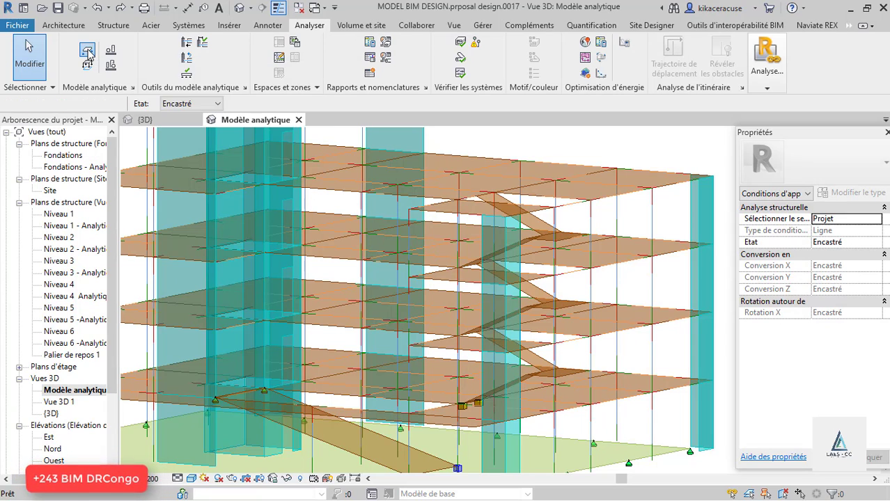
{"action": "key", "text": "Escape"}
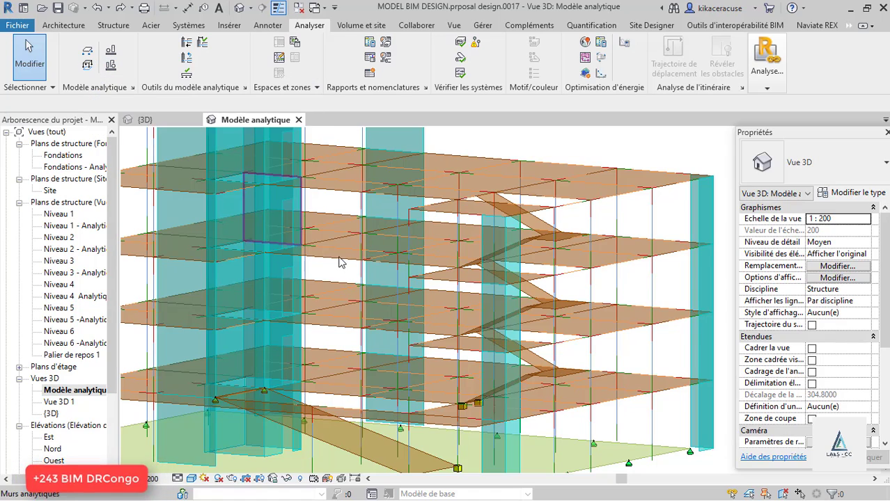
Step: Examine the whole building in the Modèle analytique view and in the physical {3D} view
{"action": "scroll", "coordinate": [334, 218], "scroll_direction": "down", "scroll_amount": 5}
{"action": "scroll", "coordinate": [335, 218], "scroll_direction": "up", "scroll_amount": 3}
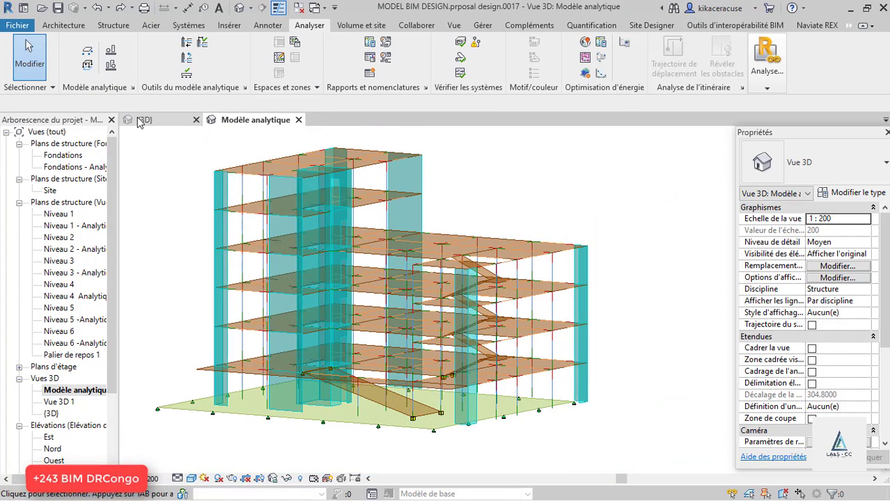
{"action": "left_click", "coordinate": [143, 120]}
{"action": "scroll", "coordinate": [421, 291], "scroll_direction": "down", "scroll_amount": 5}
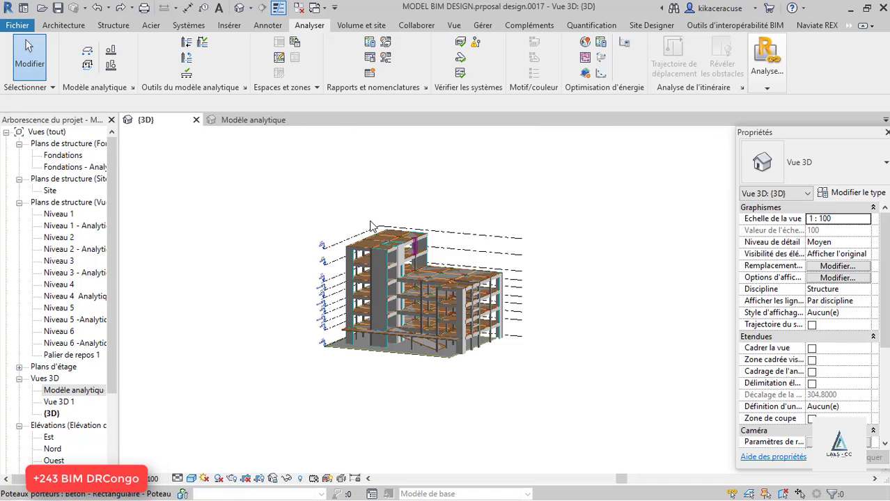
{"action": "scroll", "coordinate": [359, 231], "scroll_direction": "up", "scroll_amount": 5}
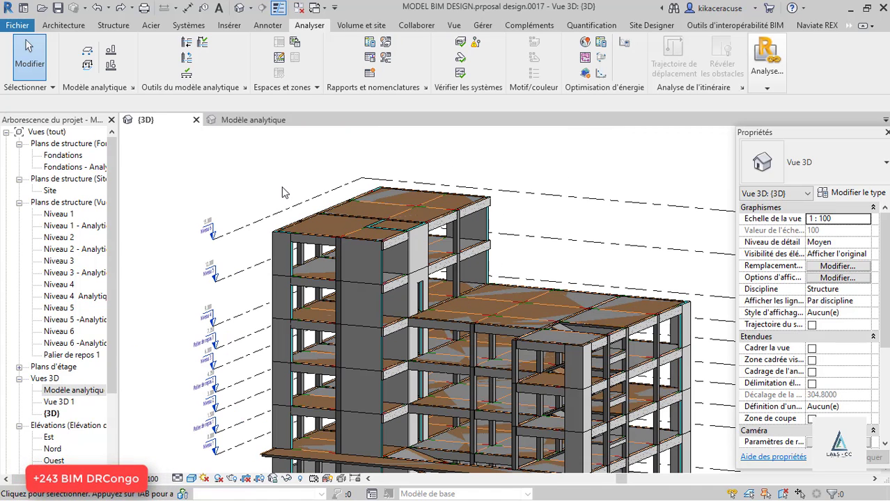
{"action": "scroll", "coordinate": [273, 185], "scroll_direction": "down", "scroll_amount": 3}
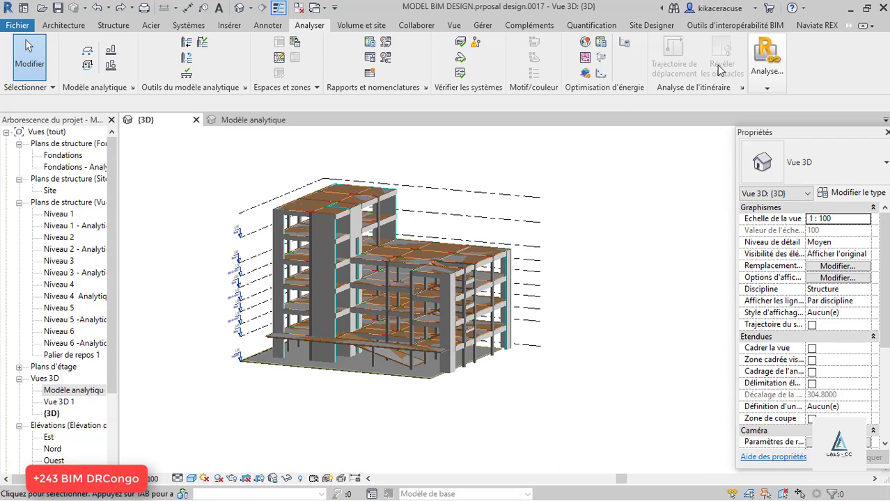
Step: Display the SOFiSTiK Analysis tools and examine the physical building's tower, lower wing and ramp slab in the {3D} view
{"action": "left_click", "coordinate": [850, 25]}
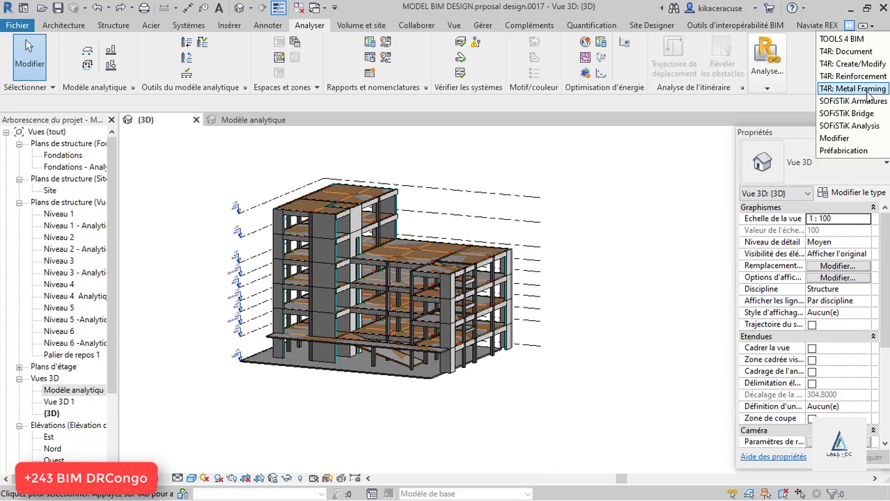
{"action": "left_click", "coordinate": [864, 126]}
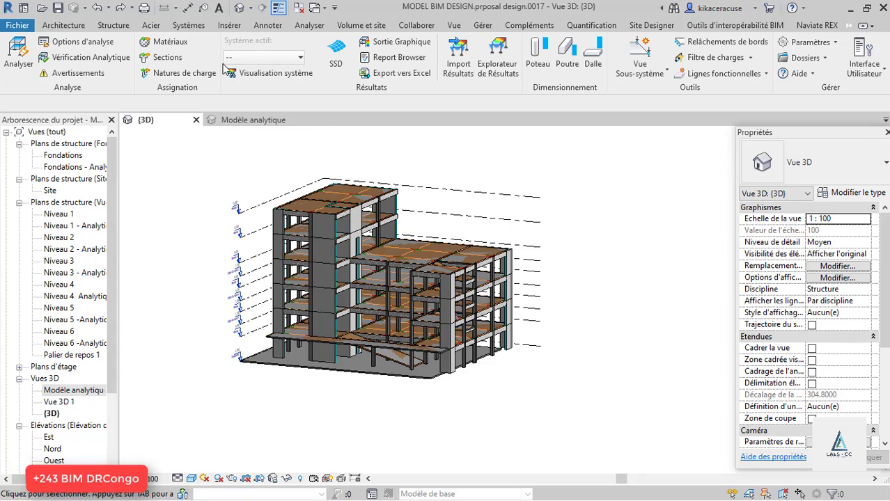
{"action": "scroll", "coordinate": [278, 244], "scroll_direction": "up", "scroll_amount": 5}
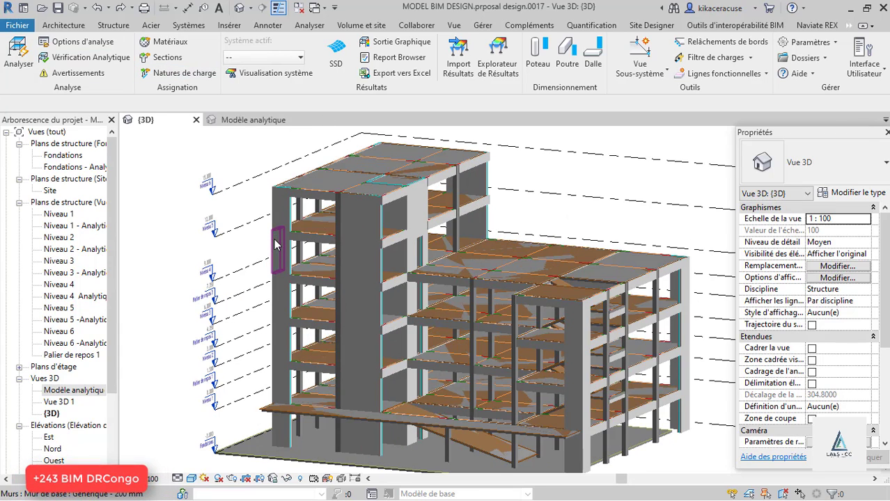
{"action": "scroll", "coordinate": [354, 258], "scroll_direction": "down", "scroll_amount": 2}
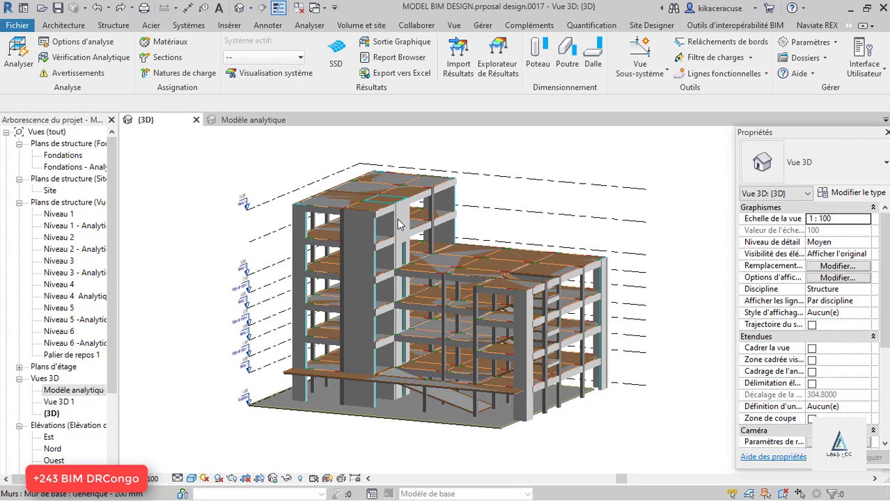
{"action": "scroll", "coordinate": [435, 226], "scroll_direction": "up", "scroll_amount": 2}
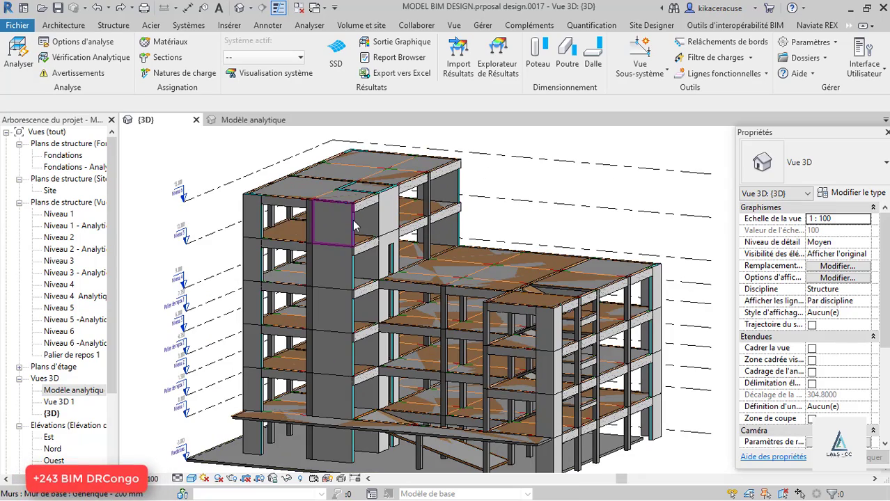
{"action": "scroll", "coordinate": [385, 356], "scroll_direction": "down", "scroll_amount": 2}
{"action": "scroll", "coordinate": [384, 361], "scroll_direction": "up", "scroll_amount": 3}
{"action": "scroll", "coordinate": [383, 362], "scroll_direction": "up", "scroll_amount": 1}
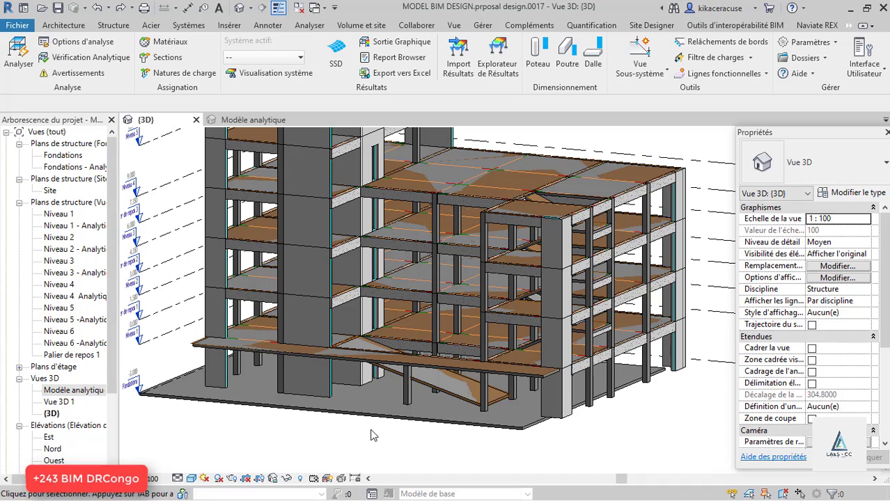
Step: Review the analytical model categories in the {3D} view's visibility/graphics overrides, including the Charges appliquées subcategories, without changing anything
{"action": "key", "text": "v"}
{"action": "key", "text": "v"}
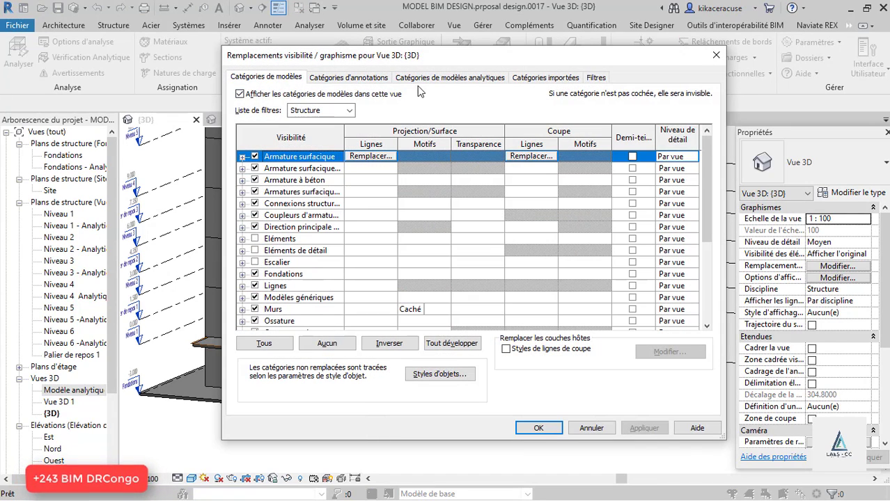
{"action": "left_click", "coordinate": [435, 78]}
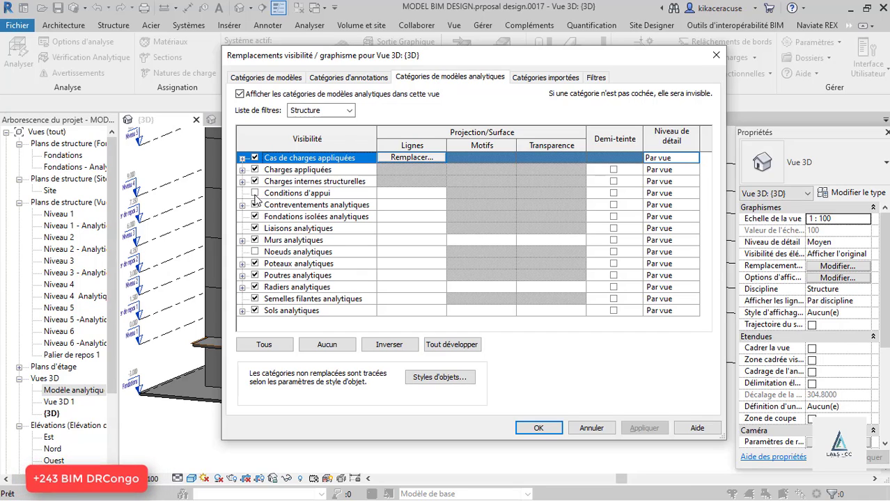
{"action": "left_click", "coordinate": [242, 170]}
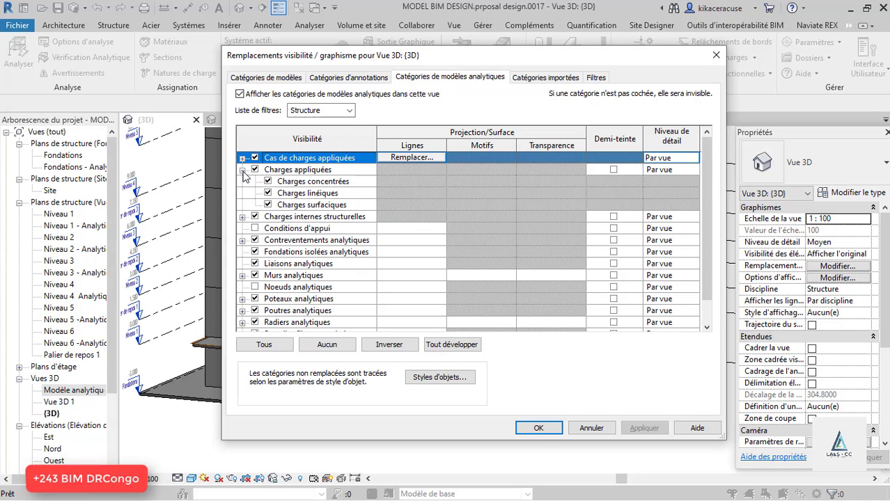
{"action": "left_click", "coordinate": [242, 170]}
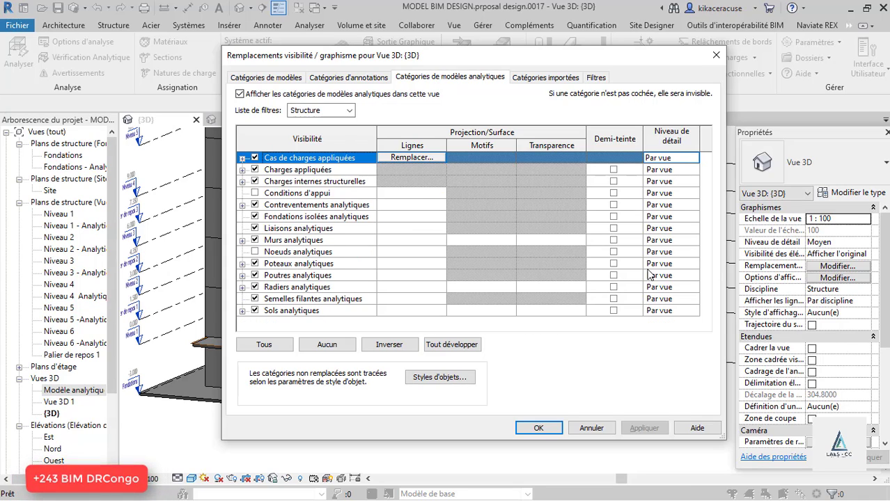
{"action": "left_click", "coordinate": [714, 55]}
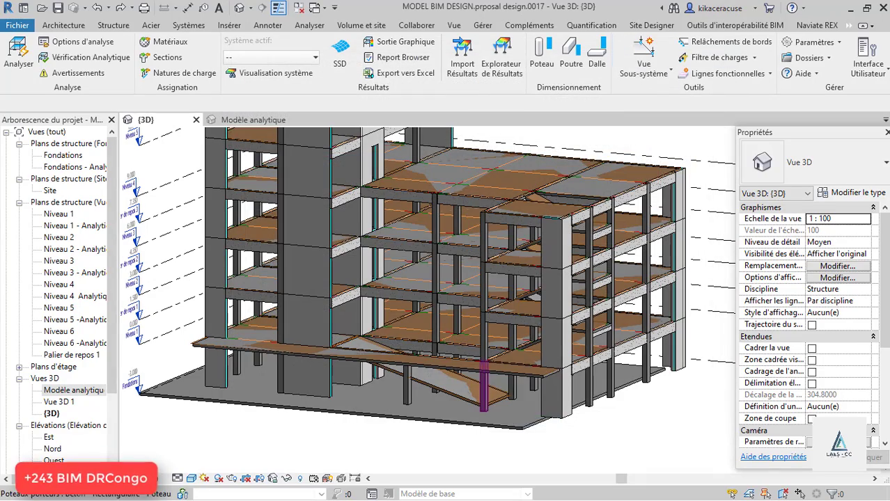
Step: Inspect the analytical model in the Modèle analytique view from several angles, including the analytical walls near the ramp
{"action": "left_click", "coordinate": [247, 122]}
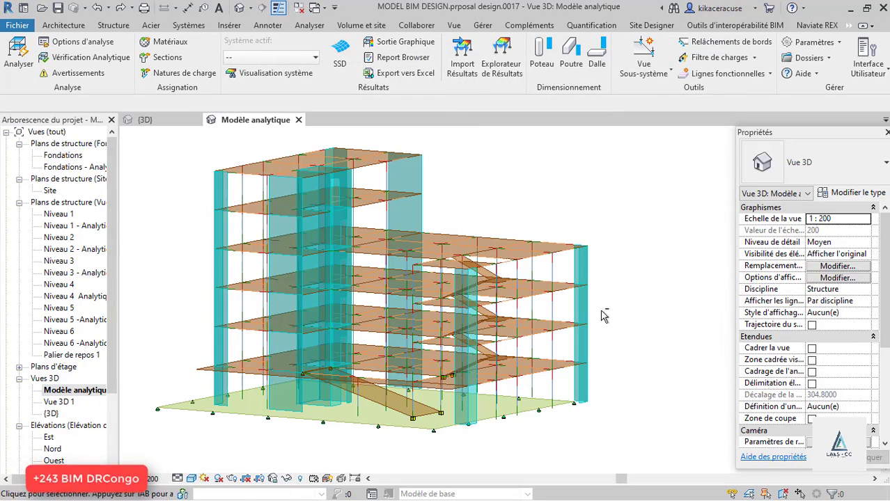
{"action": "middle_click_drag", "start_coordinate": [602, 316], "coordinate": [649, 351], "text": "shift"}
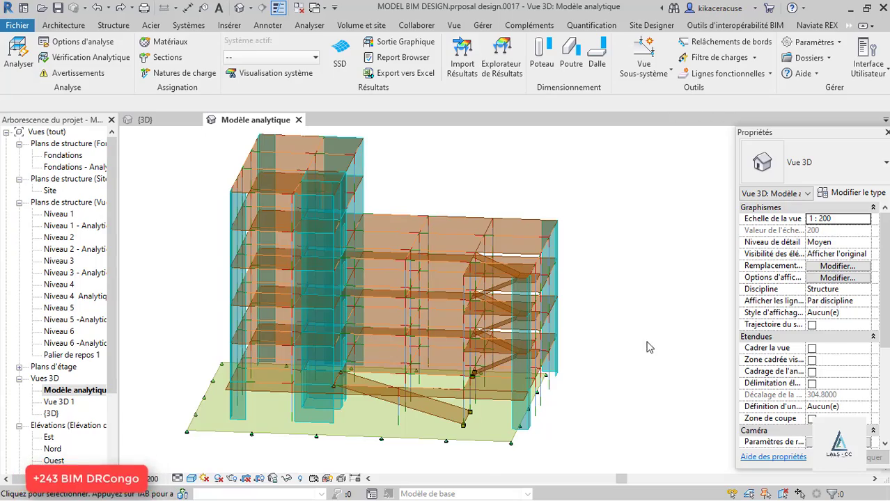
{"action": "middle_click_drag", "start_coordinate": [667, 315], "coordinate": [589, 312], "text": "shift"}
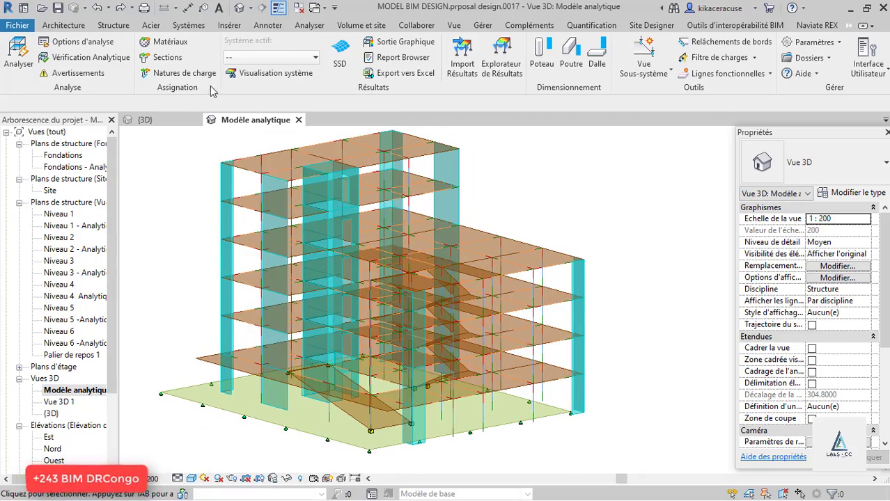
{"action": "scroll", "coordinate": [280, 322], "scroll_direction": "up", "scroll_amount": 3}
{"action": "scroll", "coordinate": [286, 324], "scroll_direction": "down", "scroll_amount": 3}
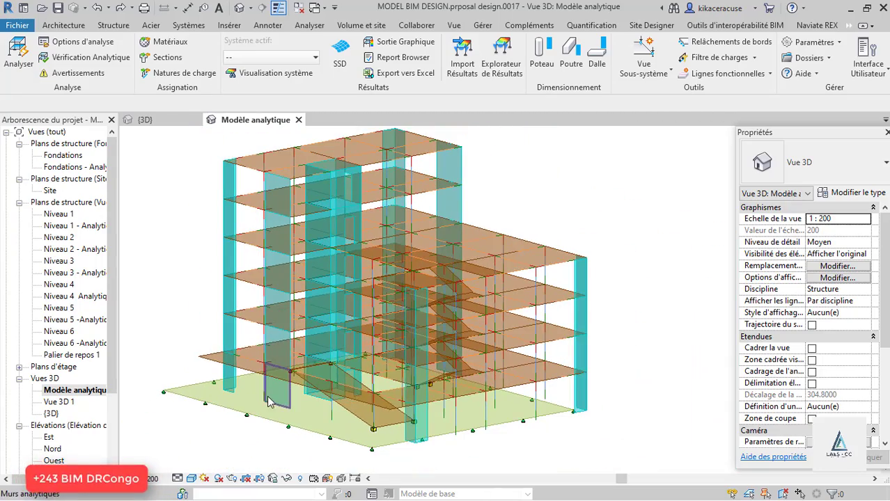
{"action": "scroll", "coordinate": [268, 351], "scroll_direction": "up", "scroll_amount": 2}
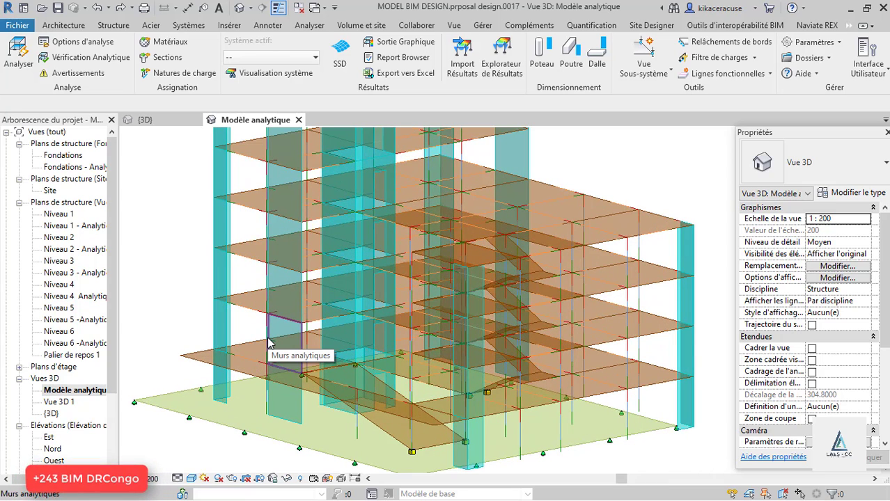
{"action": "scroll", "coordinate": [272, 344], "scroll_direction": "down", "scroll_amount": 2}
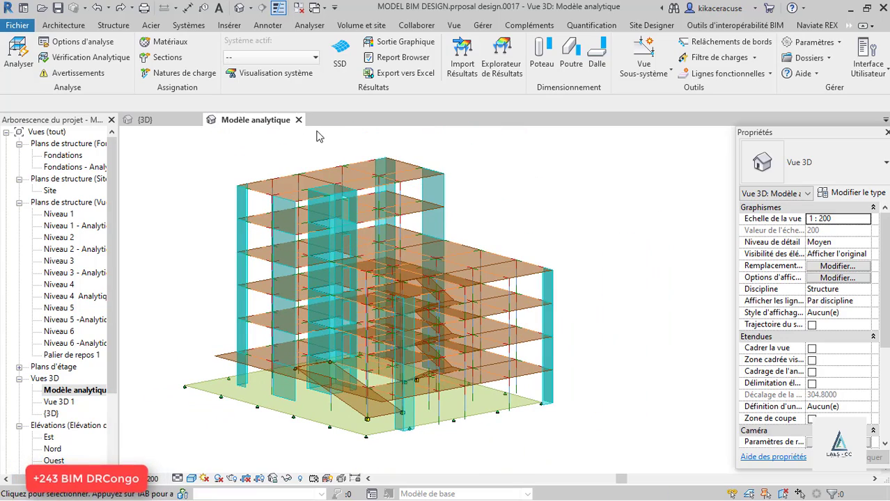
Step: Examine the analytical model's tower, floor slabs, walls and lower wing in the Modèle analytique view
{"action": "scroll", "coordinate": [279, 198], "scroll_direction": "up", "scroll_amount": 3}
{"action": "scroll", "coordinate": [313, 174], "scroll_direction": "up", "scroll_amount": 3}
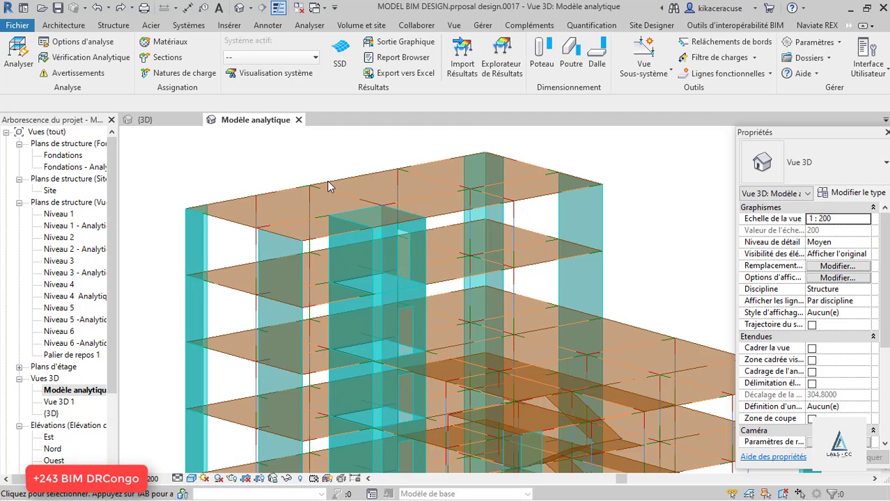
{"action": "scroll", "coordinate": [310, 187], "scroll_direction": "down", "scroll_amount": 1}
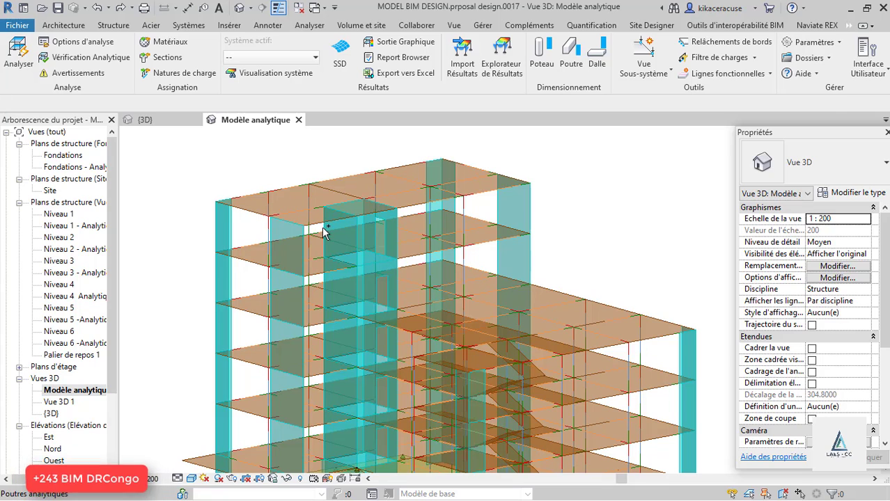
{"action": "scroll", "coordinate": [329, 233], "scroll_direction": "down", "scroll_amount": 2}
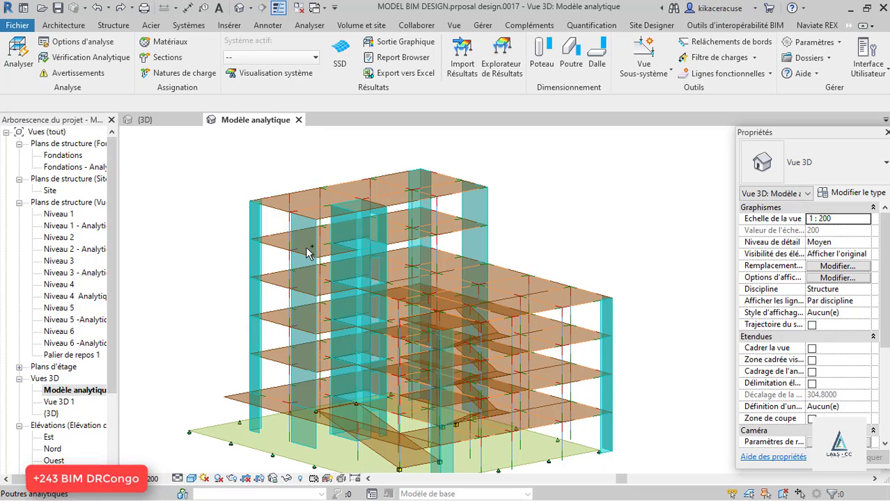
{"action": "scroll", "coordinate": [324, 239], "scroll_direction": "up", "scroll_amount": 1}
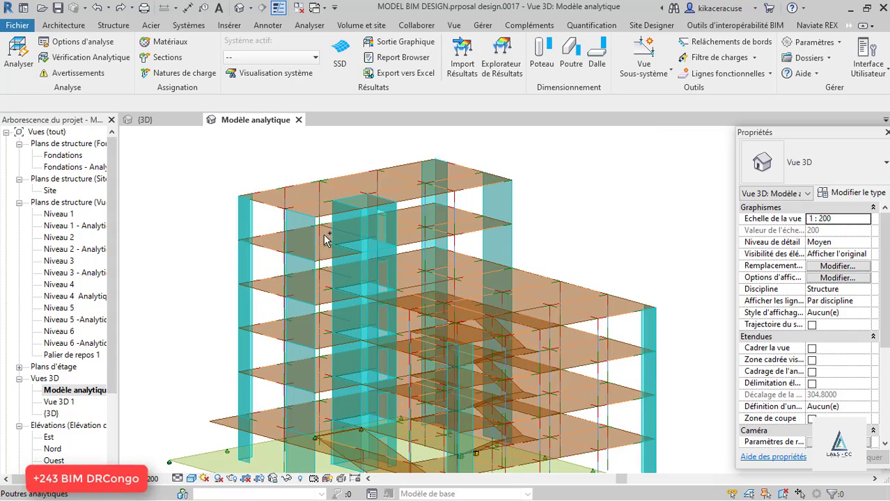
{"action": "scroll", "coordinate": [345, 227], "scroll_direction": "down", "scroll_amount": 2}
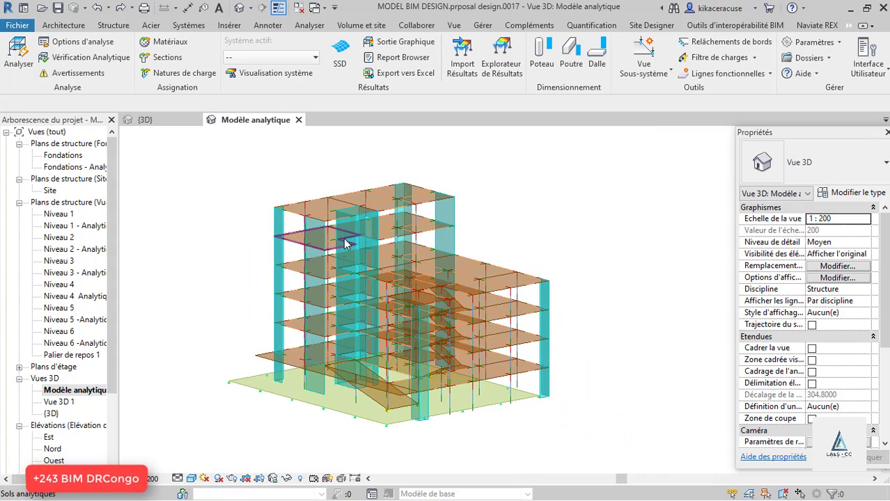
{"action": "scroll", "coordinate": [337, 204], "scroll_direction": "up", "scroll_amount": 2}
{"action": "scroll", "coordinate": [336, 204], "scroll_direction": "down", "scroll_amount": 2}
{"action": "mouse_move", "coordinate": [533, 279]}
{"action": "middle_mouse_down", "text": "shift"}
{"action": "mouse_move", "coordinate": [445, 274]}
{"action": "mouse_move", "coordinate": [532, 271]}
{"action": "middle_mouse_up", "text": "shift"}
Step: Switch to the physical {3D} view and examine the top of the building's tower
{"action": "left_click", "coordinate": [174, 121]}
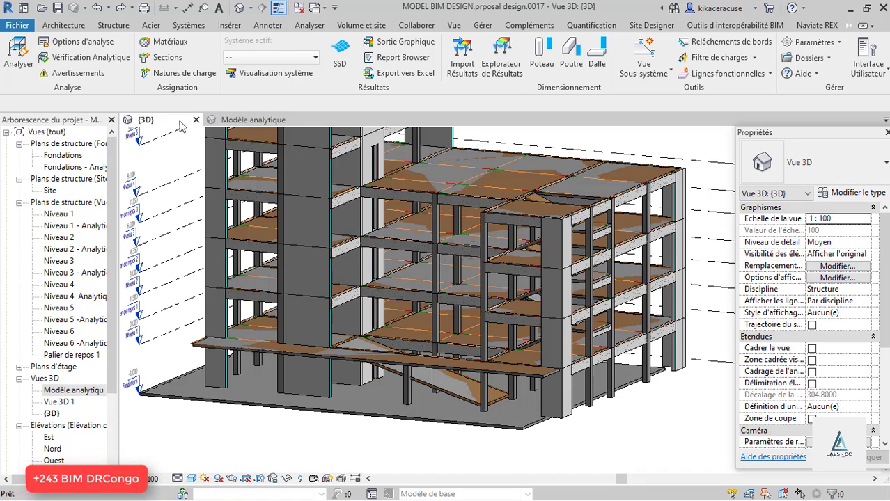
{"action": "scroll", "coordinate": [392, 313], "scroll_direction": "down", "scroll_amount": 2}
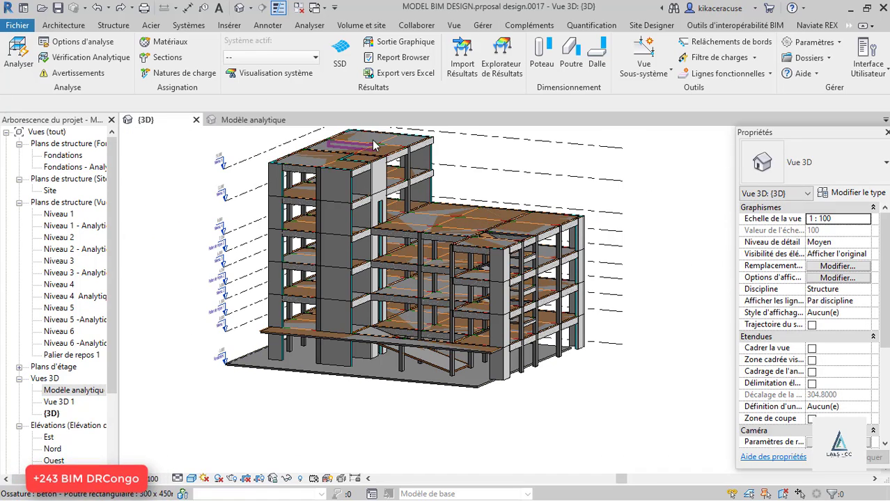
{"action": "scroll", "coordinate": [376, 186], "scroll_direction": "up", "scroll_amount": 5}
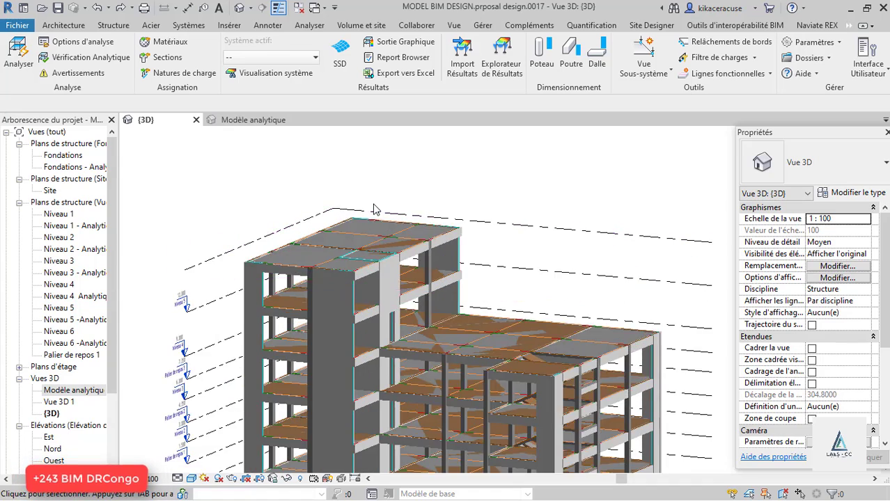
Step: Review the load cases available for a new point load, keep DL1 (1), and leave load placement without placing anything
{"action": "left_click", "coordinate": [310, 26]}
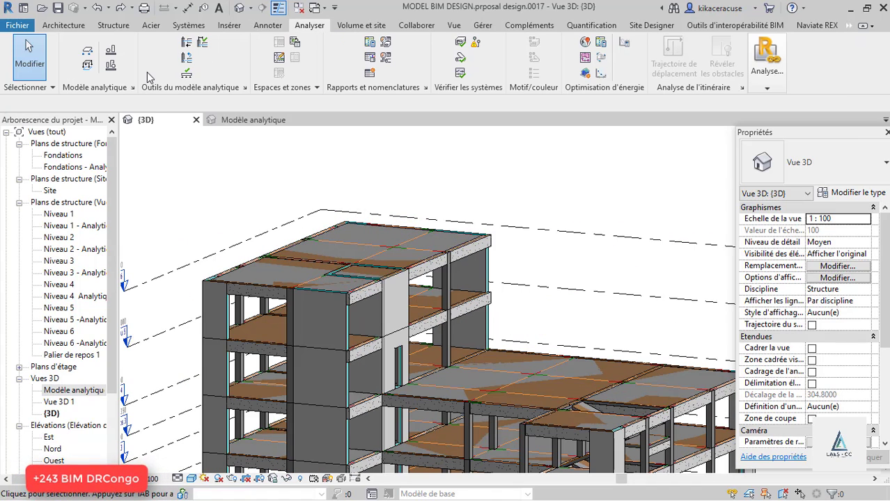
{"action": "left_click", "coordinate": [87, 65]}
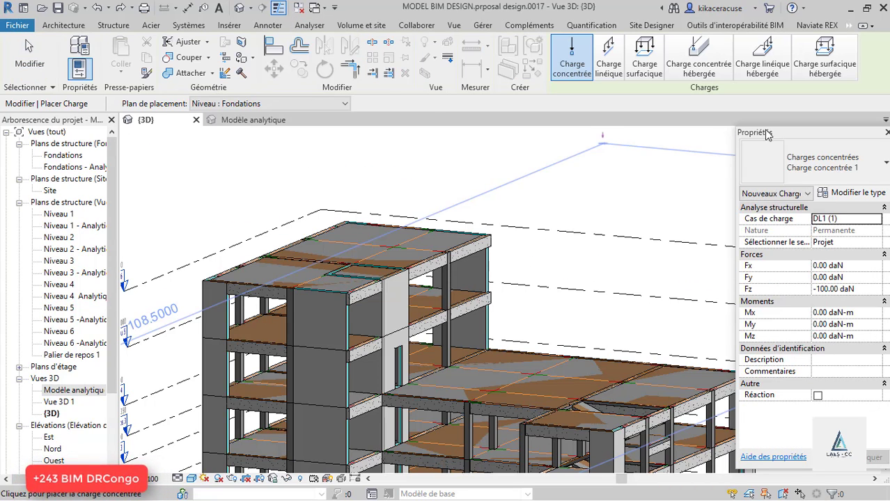
{"action": "left_click", "coordinate": [877, 220]}
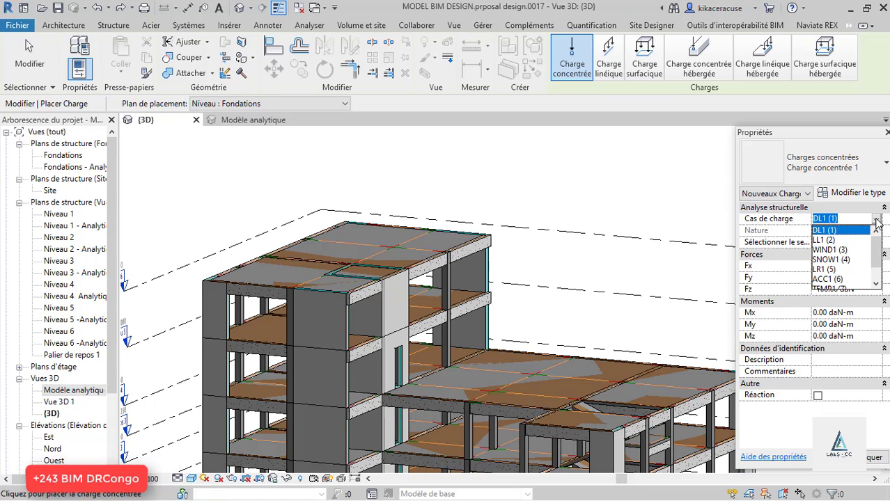
{"action": "left_click", "coordinate": [877, 220]}
{"action": "left_click", "coordinate": [877, 220]}
{"action": "scroll", "coordinate": [850, 254], "scroll_direction": "down", "scroll_amount": 1}
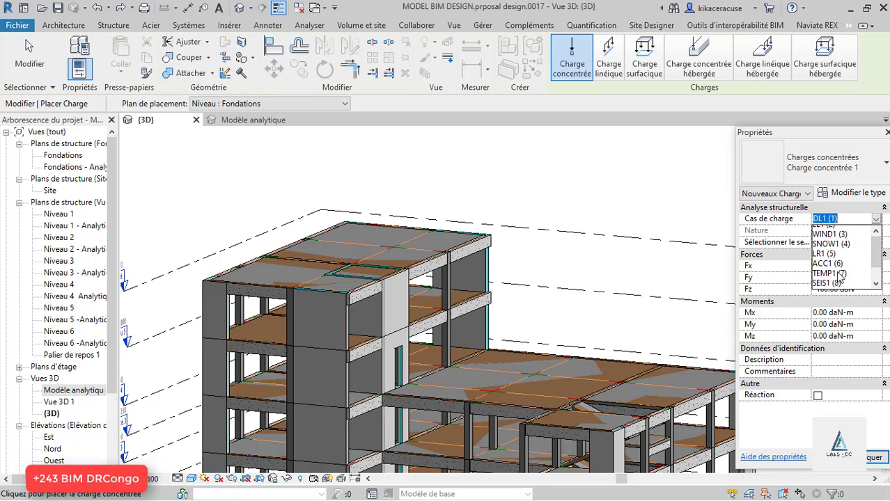
{"action": "scroll", "coordinate": [842, 271], "scroll_direction": "up", "scroll_amount": 1}
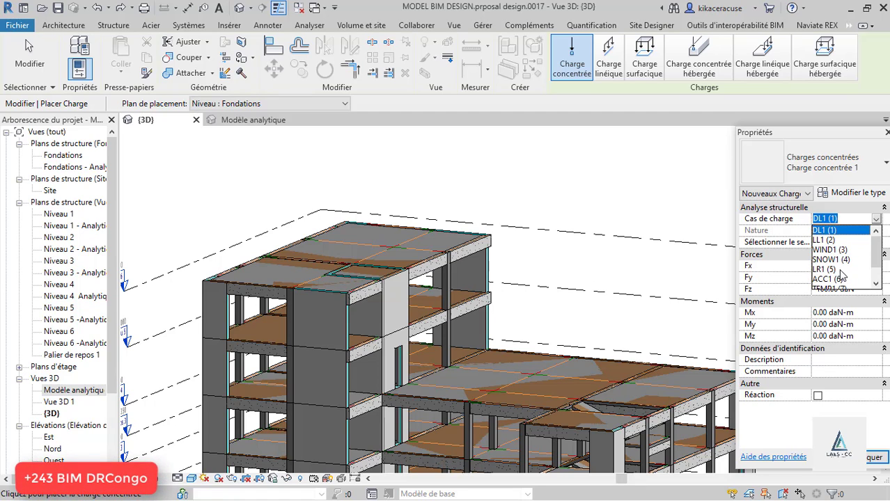
{"action": "left_click", "coordinate": [836, 230]}
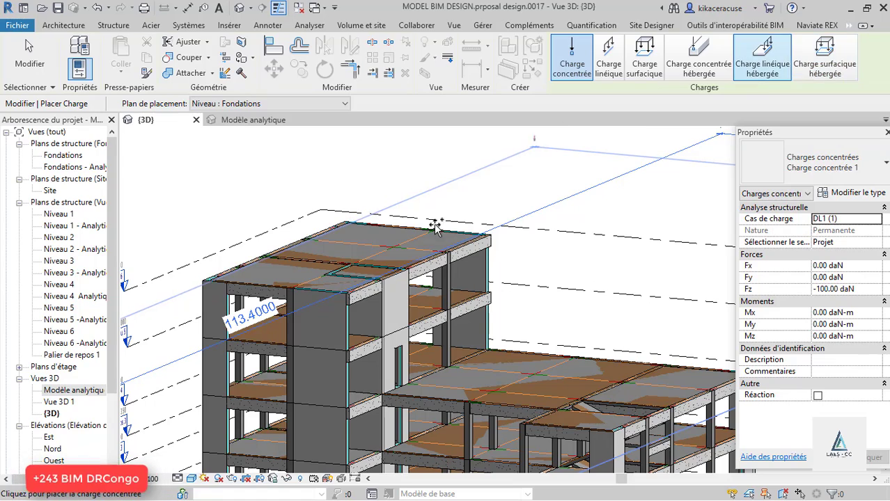
{"action": "scroll", "coordinate": [411, 175], "scroll_direction": "down", "scroll_amount": 4}
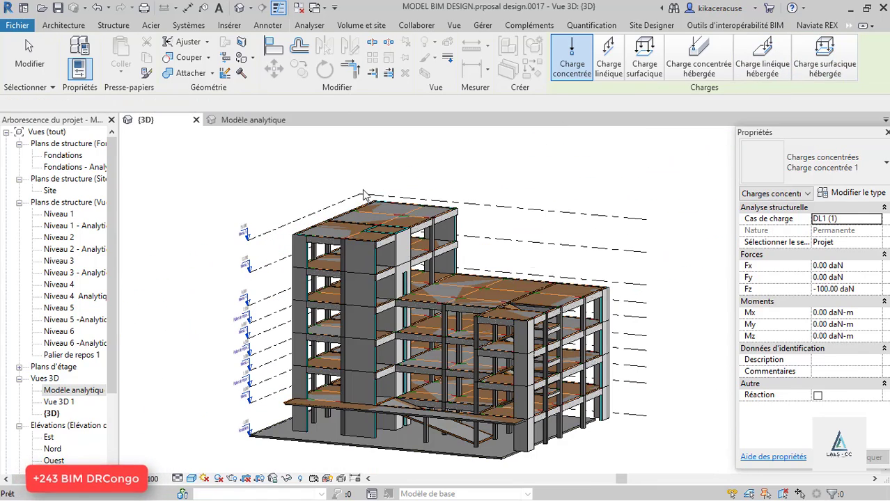
{"action": "key", "text": "Escape"}
{"action": "key", "text": "Escape"}
Step: Tile the {3D} and Modèle analytique views side by side and frame the building in both
{"action": "scroll", "coordinate": [398, 210], "scroll_direction": "up", "scroll_amount": 3}
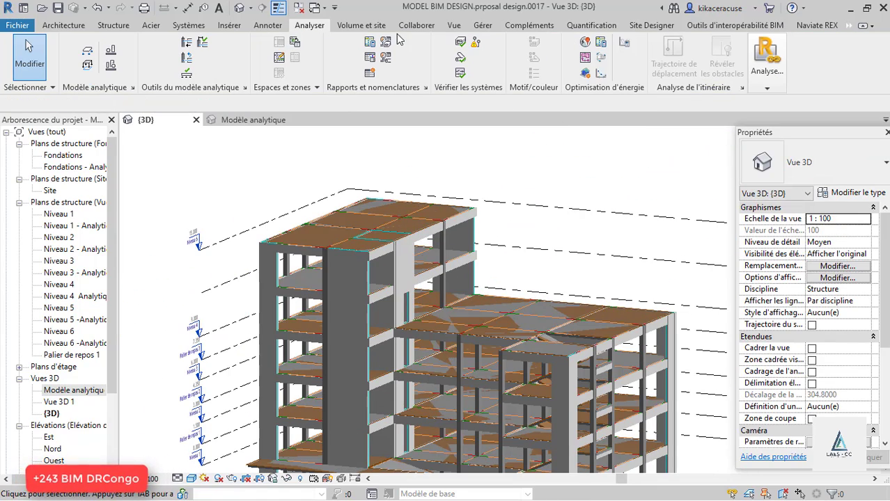
{"action": "left_click", "coordinate": [457, 26]}
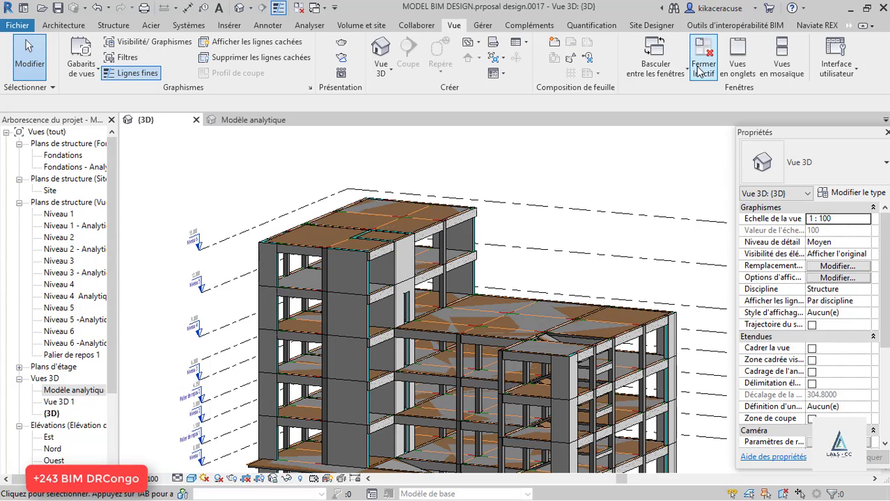
{"action": "left_click", "coordinate": [800, 64]}
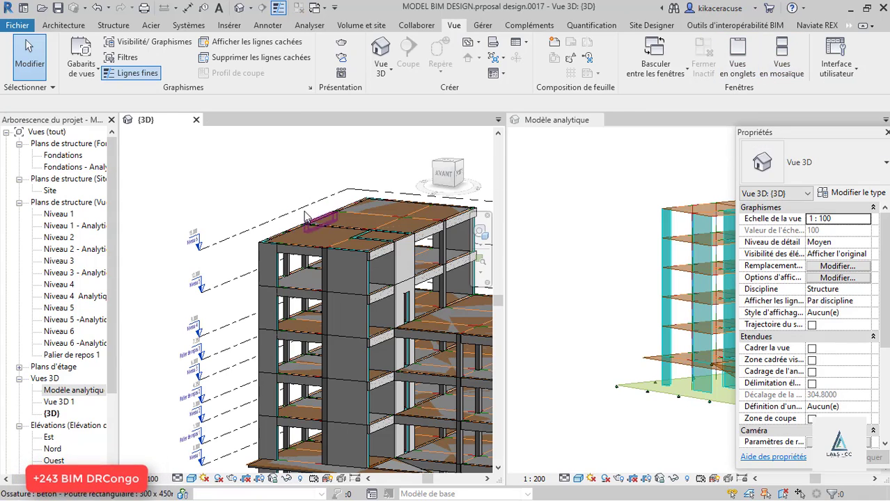
{"action": "scroll", "coordinate": [269, 221], "scroll_direction": "down", "scroll_amount": 3}
{"action": "scroll", "coordinate": [569, 231], "scroll_direction": "down", "scroll_amount": 3}
{"action": "scroll", "coordinate": [681, 235], "scroll_direction": "up", "scroll_amount": 2}
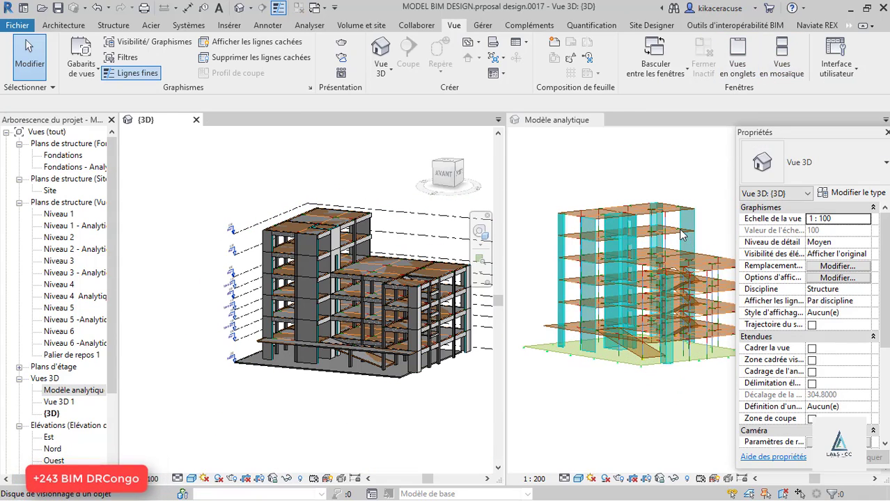
{"action": "scroll", "coordinate": [681, 235], "scroll_direction": "up", "scroll_amount": 3}
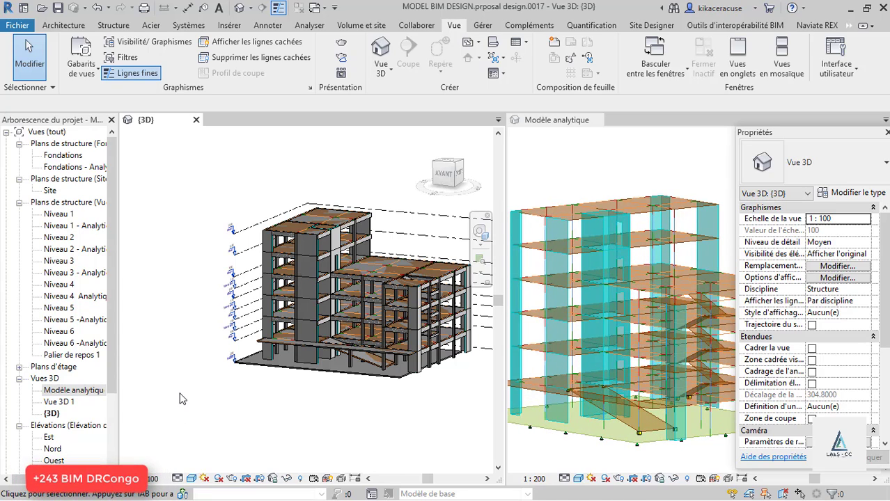
Step: Open the Niveau 6 structural plan and set Niveau : Niveau 6 as the work plane for loads, without placing a point load
{"action": "double_click", "coordinate": [67, 333]}
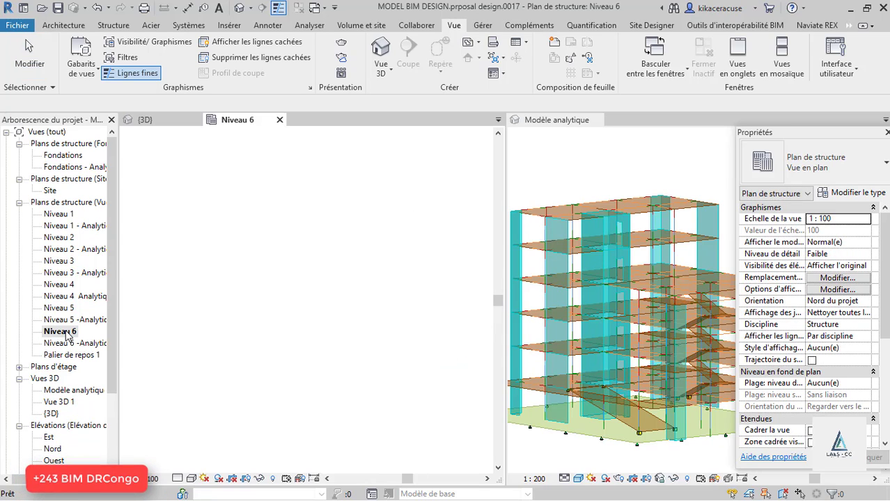
{"action": "scroll", "coordinate": [233, 232], "scroll_direction": "up", "scroll_amount": 2}
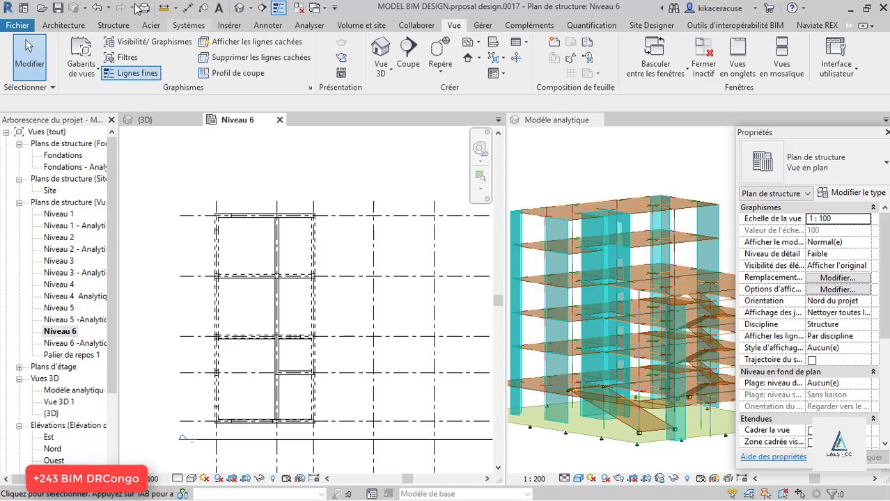
{"action": "left_click", "coordinate": [309, 25]}
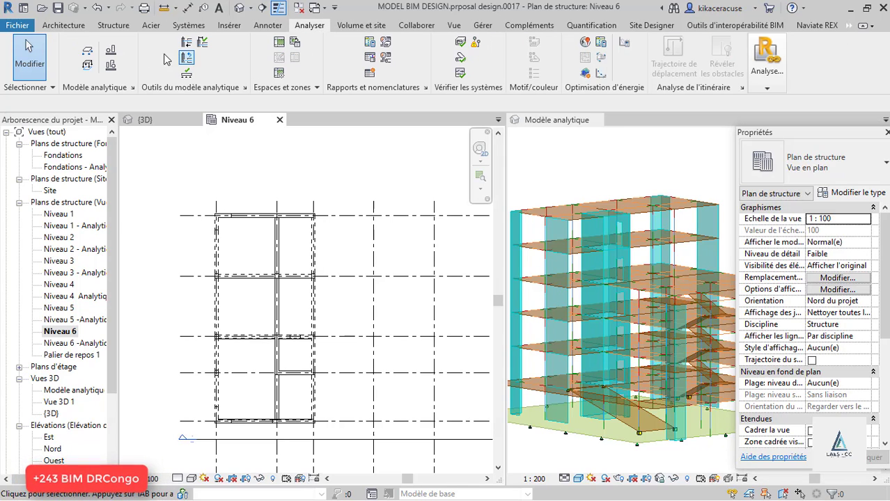
{"action": "left_click", "coordinate": [87, 65]}
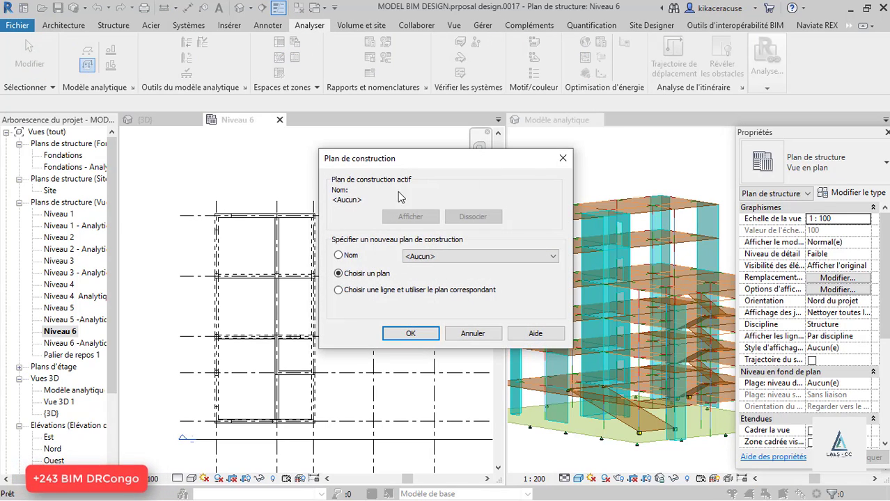
{"action": "left_click", "coordinate": [459, 257]}
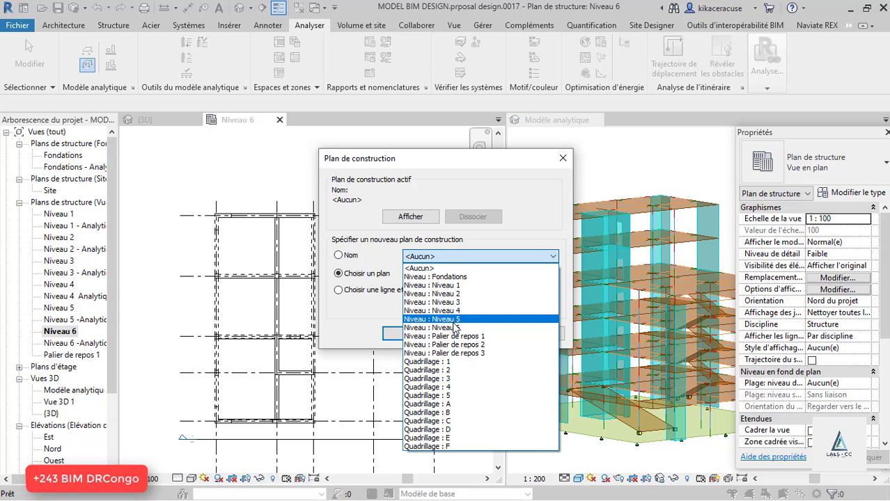
{"action": "left_click", "coordinate": [453, 327]}
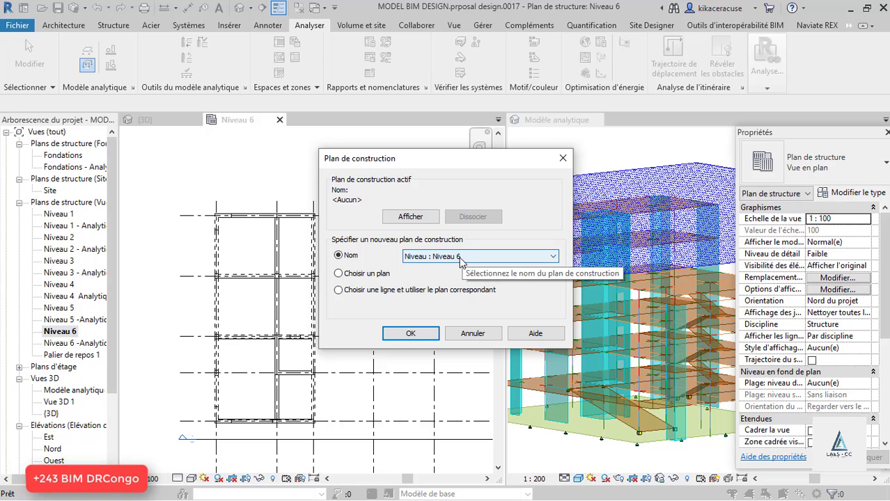
{"action": "left_click", "coordinate": [409, 332]}
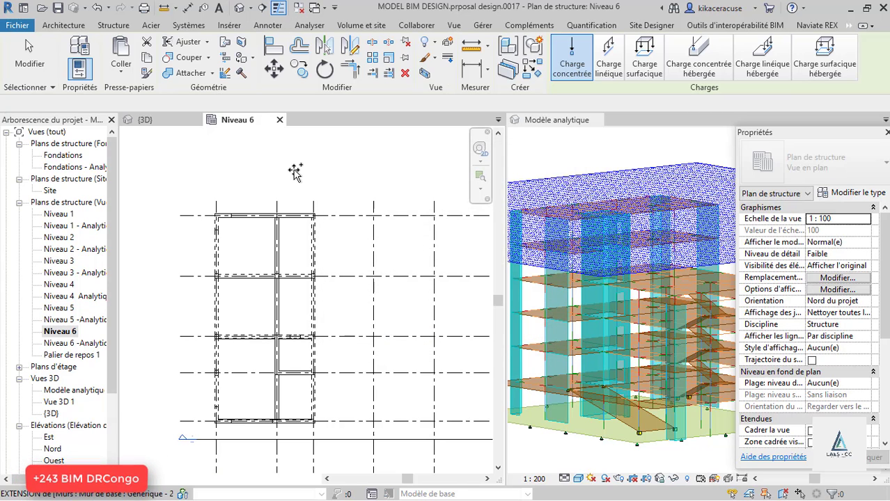
{"action": "key", "text": "Escape"}
{"action": "key", "text": "Escape"}
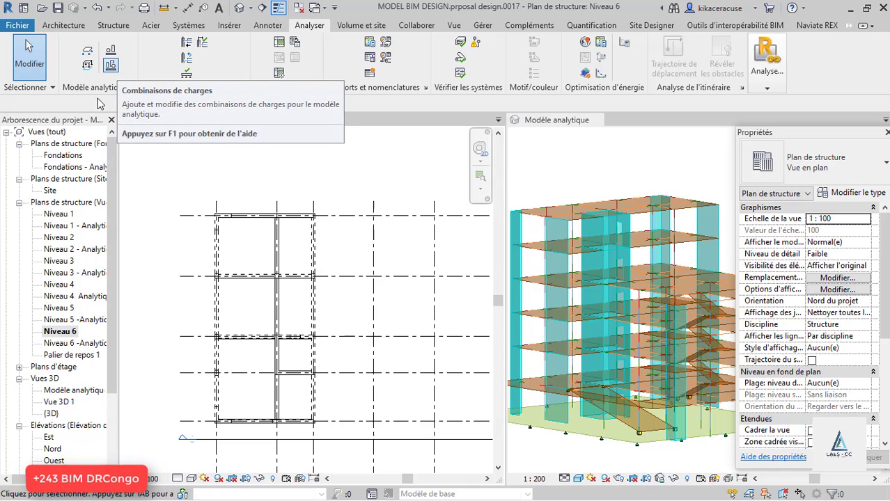
Step: Sketch a rectangular area load boundary around the whole Niveau 6 roof slab, between its opposite outer corners on the perimeter beam axes
{"action": "left_click", "coordinate": [86, 66]}
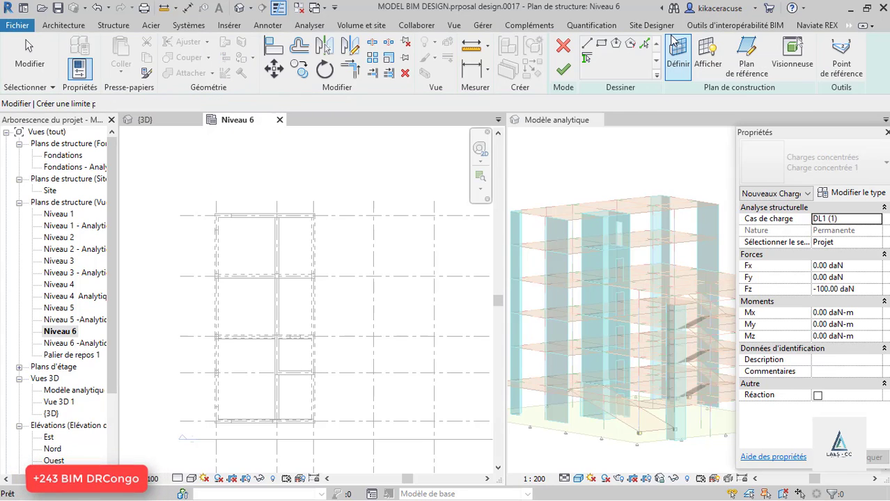
{"action": "left_click", "coordinate": [644, 56]}
{"action": "left_click", "coordinate": [602, 46]}
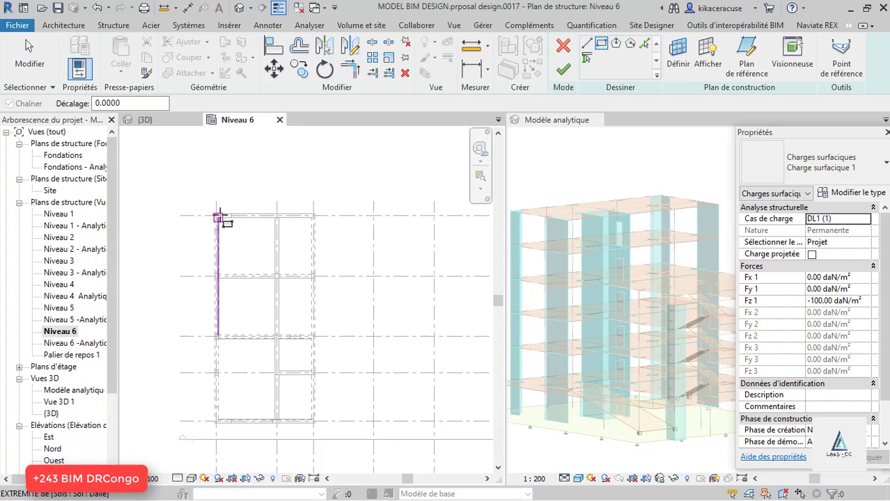
{"action": "scroll", "coordinate": [220, 236], "scroll_direction": "up", "scroll_amount": 3}
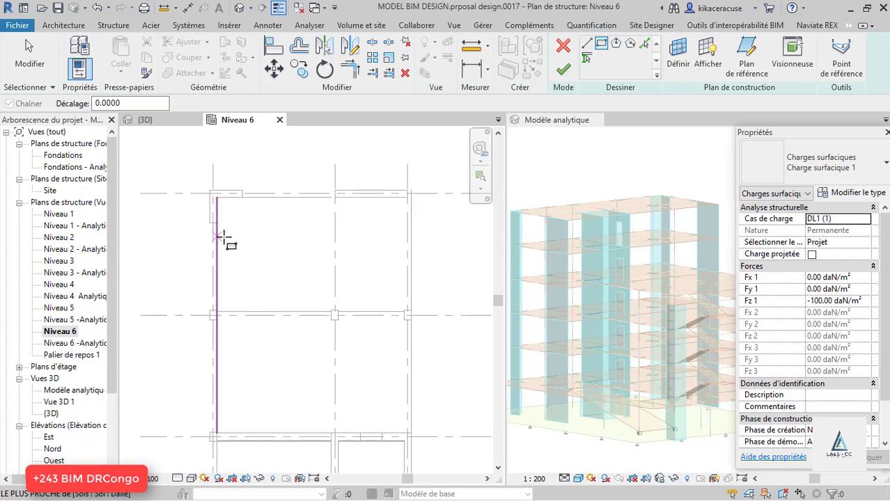
{"action": "left_click", "coordinate": [212, 184]}
{"action": "scroll", "coordinate": [217, 180], "scroll_direction": "down", "scroll_amount": 2}
{"action": "scroll", "coordinate": [292, 341], "scroll_direction": "up", "scroll_amount": 5}
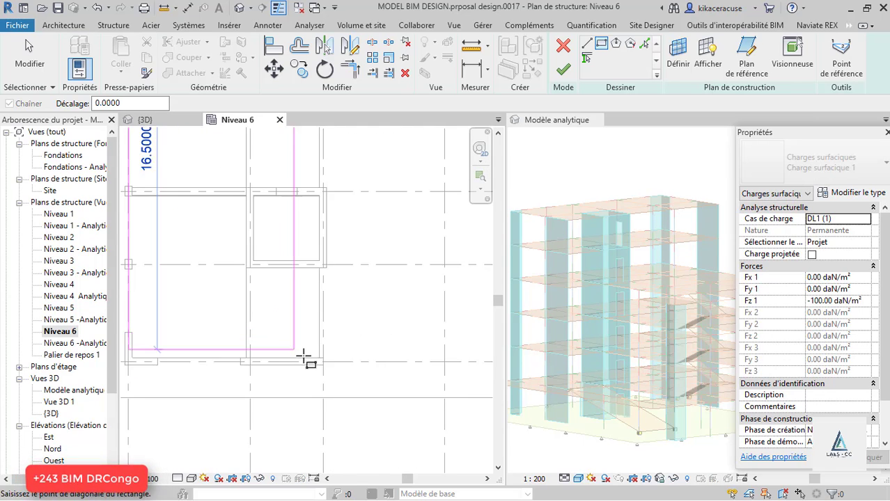
{"action": "scroll", "coordinate": [338, 383], "scroll_direction": "up", "scroll_amount": 2}
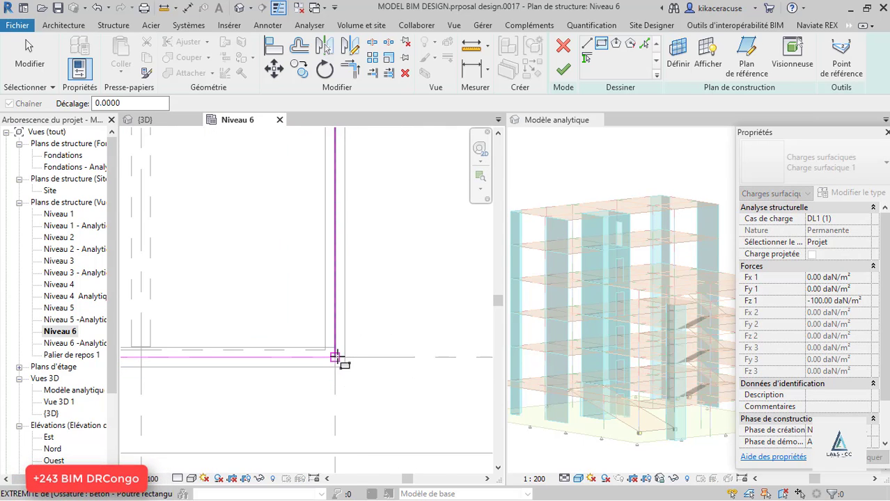
{"action": "left_click", "coordinate": [352, 378]}
{"action": "scroll", "coordinate": [383, 367], "scroll_direction": "down", "scroll_amount": 2}
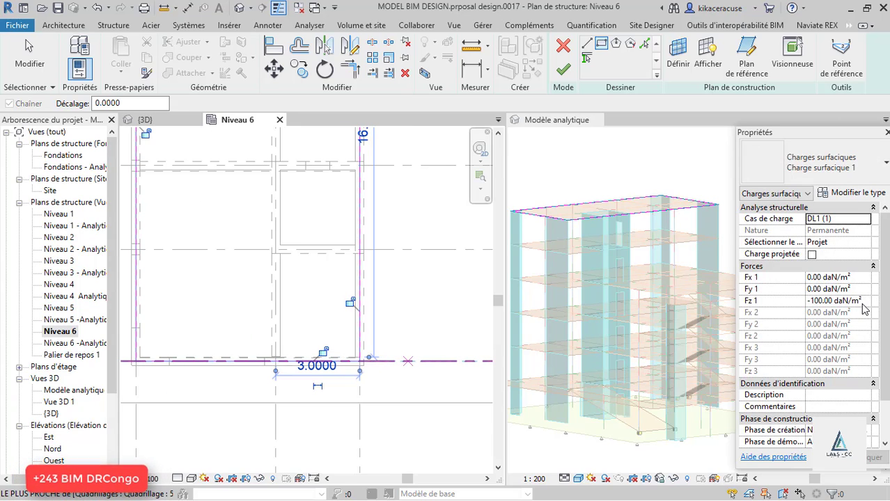
Step: Set the area load's Fz 1 to -50 daN/m² and finish the load on the Niveau 6 roof slab
{"action": "left_click", "coordinate": [862, 303]}
{"action": "left_click_drag", "start_coordinate": [831, 307], "coordinate": [789, 311]}
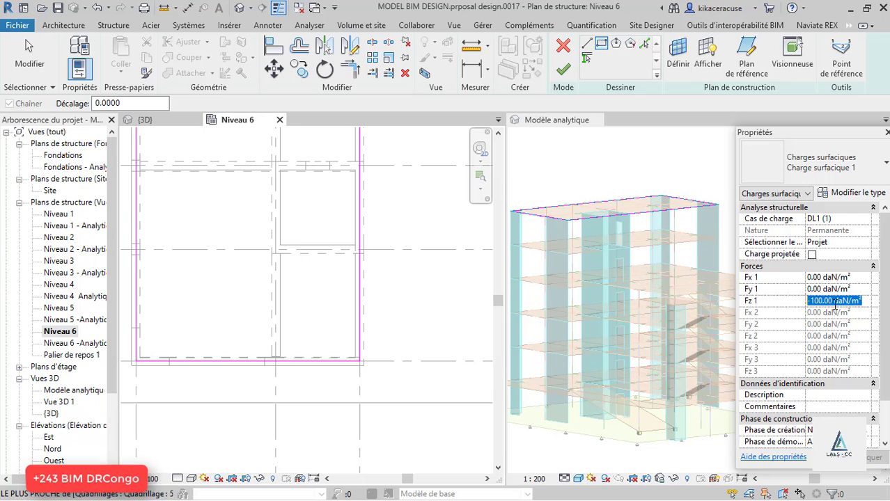
{"action": "type", "text": "-50"}
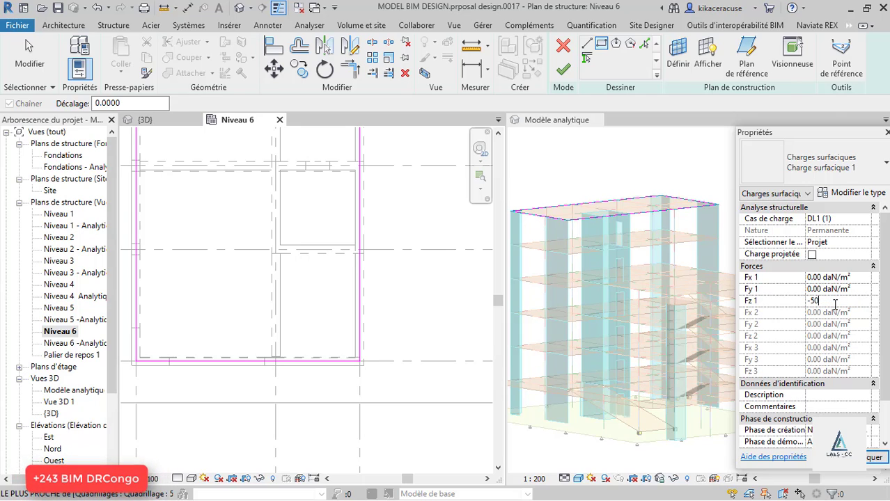
{"action": "left_click", "coordinate": [847, 257]}
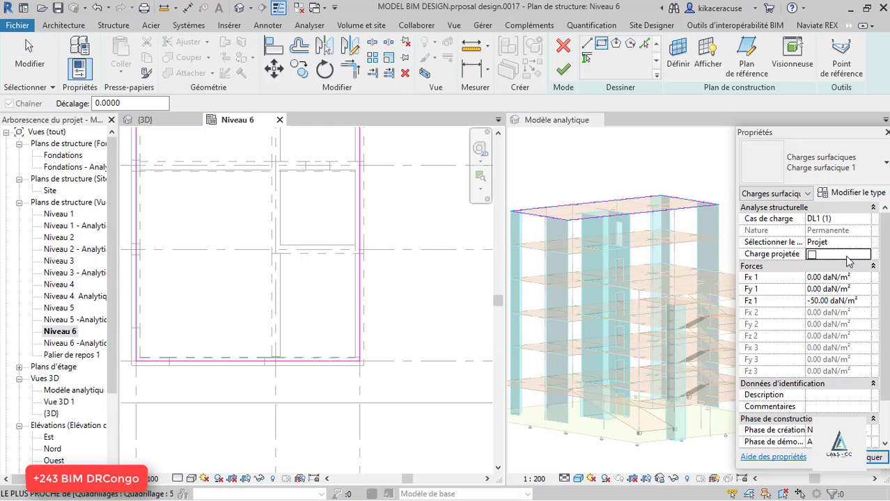
{"action": "left_click", "coordinate": [867, 461]}
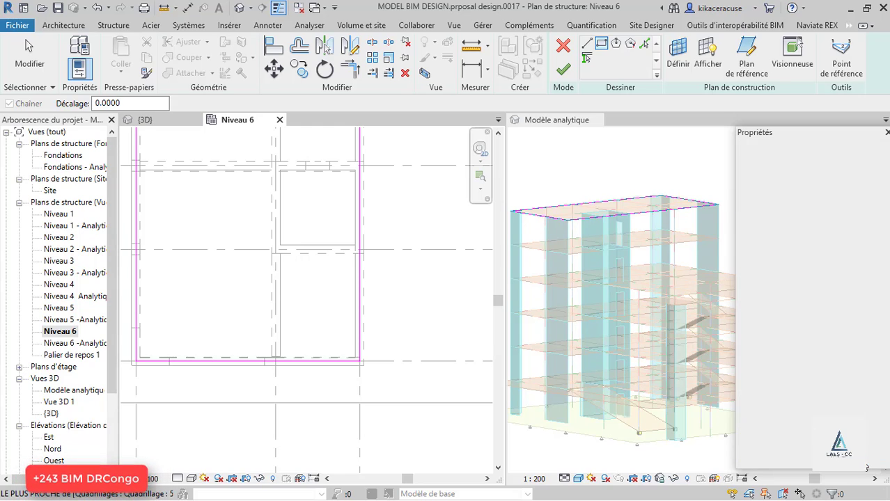
{"action": "scroll", "coordinate": [451, 359], "scroll_direction": "down", "scroll_amount": 2}
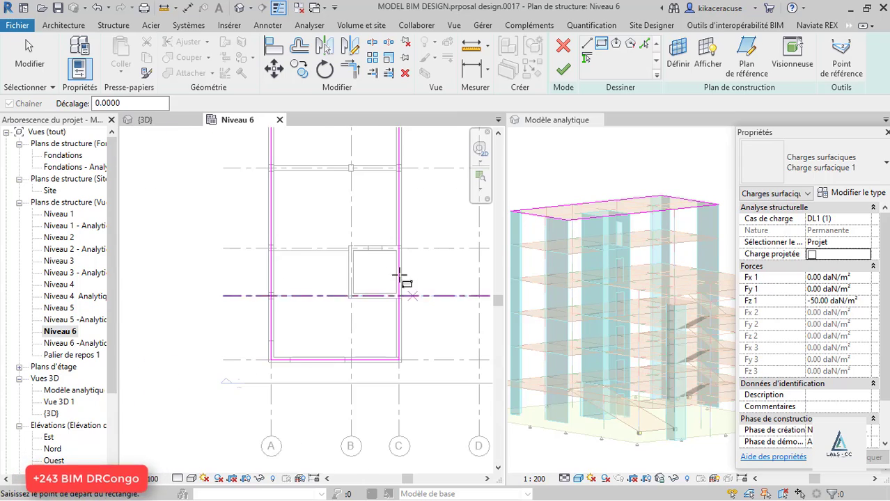
{"action": "left_click", "coordinate": [562, 69]}
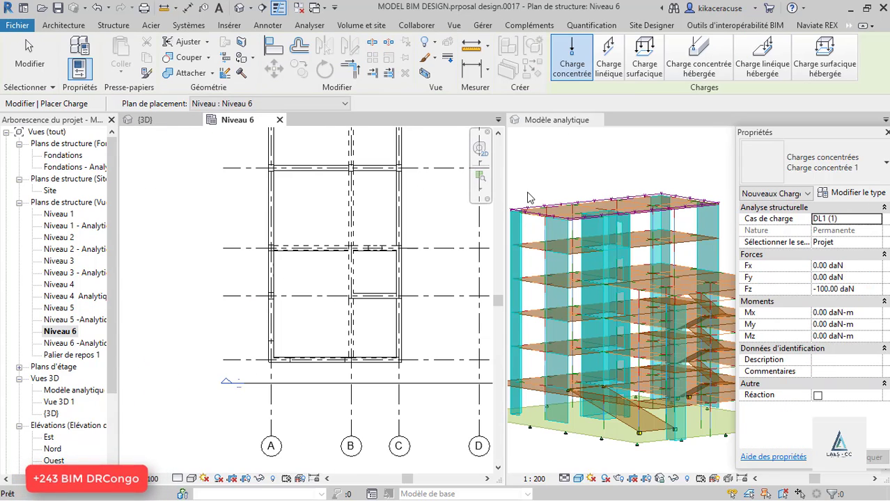
{"action": "scroll", "coordinate": [527, 198], "scroll_direction": "up", "scroll_amount": 3}
{"action": "scroll", "coordinate": [339, 188], "scroll_direction": "down", "scroll_amount": 2}
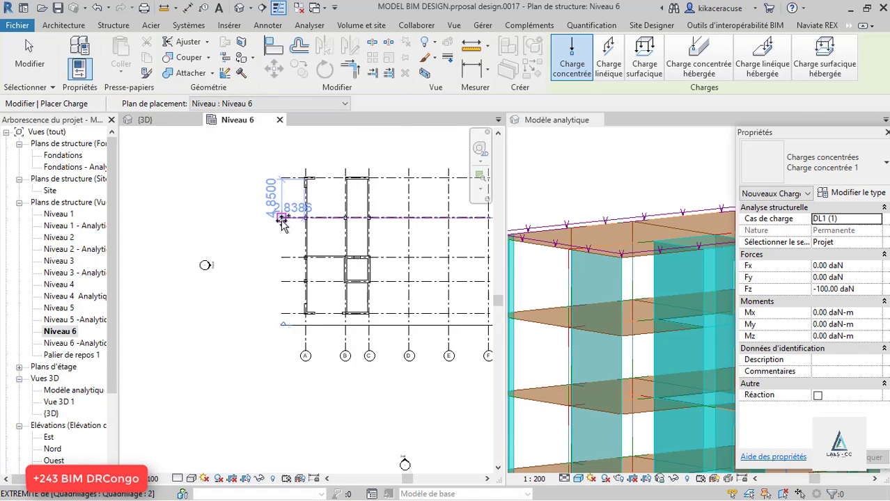
{"action": "scroll", "coordinate": [282, 221], "scroll_direction": "down", "scroll_amount": 1}
{"action": "scroll", "coordinate": [545, 205], "scroll_direction": "down", "scroll_amount": 4}
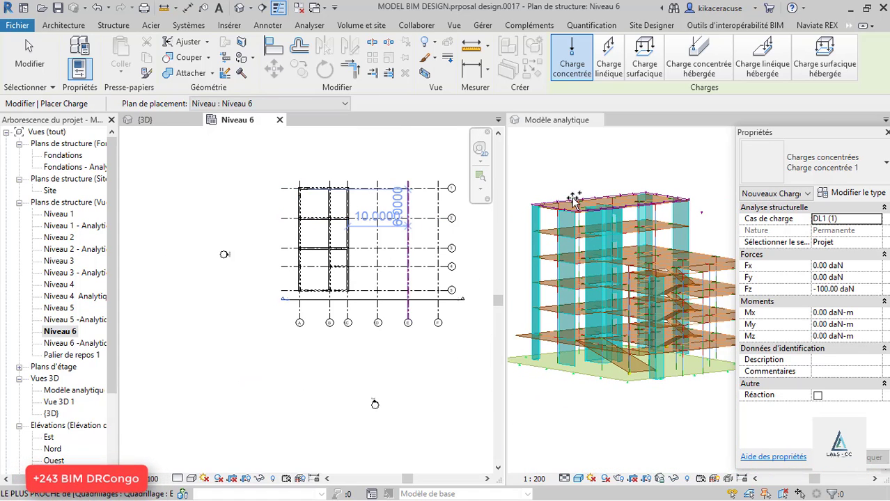
{"action": "left_click", "coordinate": [153, 479]}
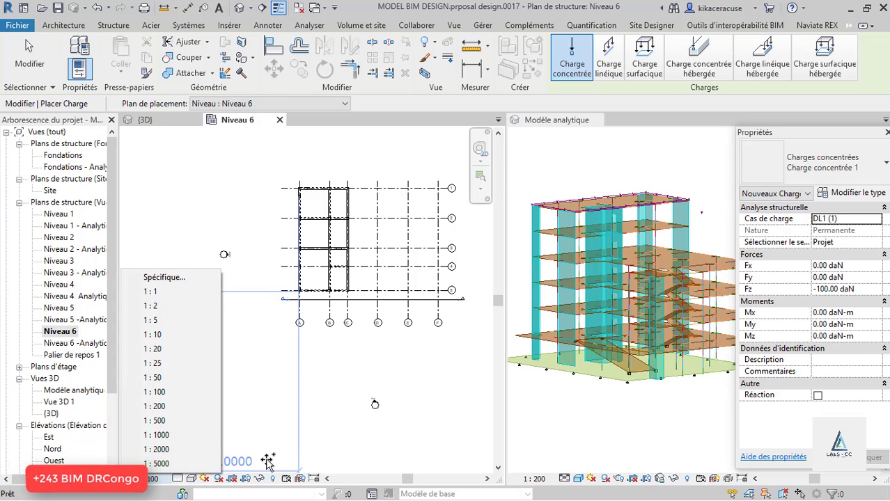
{"action": "scroll", "coordinate": [576, 248], "scroll_direction": "up", "scroll_amount": 1}
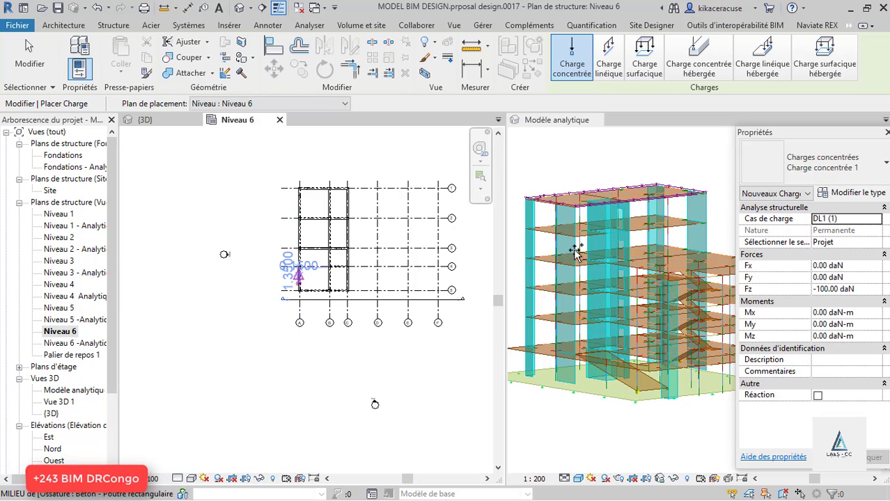
Step: Compare the Niveau 4 and Niveau 5 structural plans and keep the Niveau 4 plan open
{"action": "double_click", "coordinate": [60, 285]}
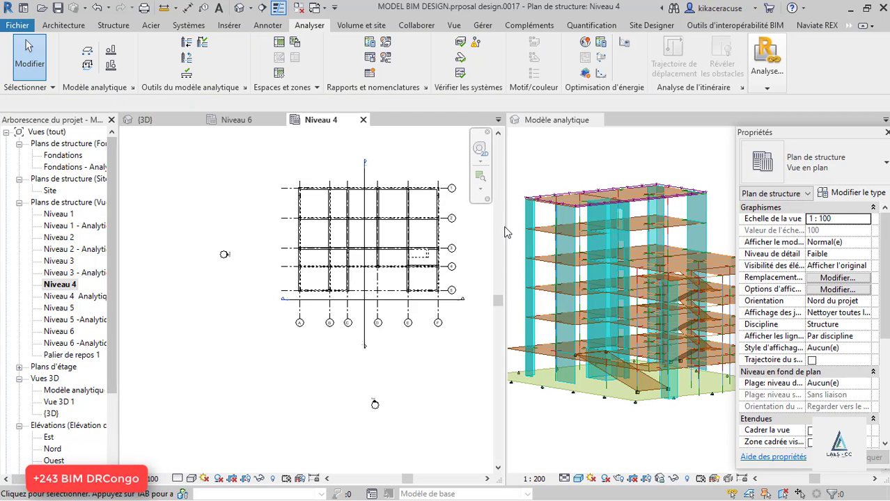
{"action": "scroll", "coordinate": [363, 247], "scroll_direction": "up", "scroll_amount": 3}
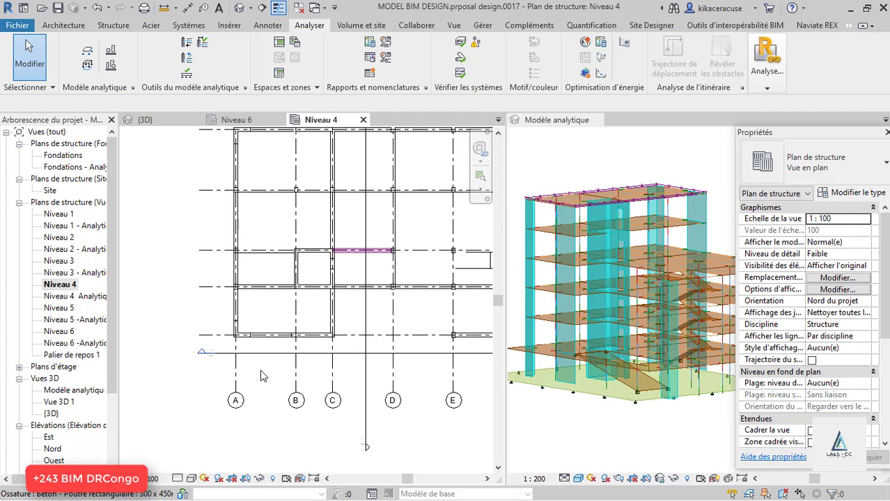
{"action": "double_click", "coordinate": [63, 308]}
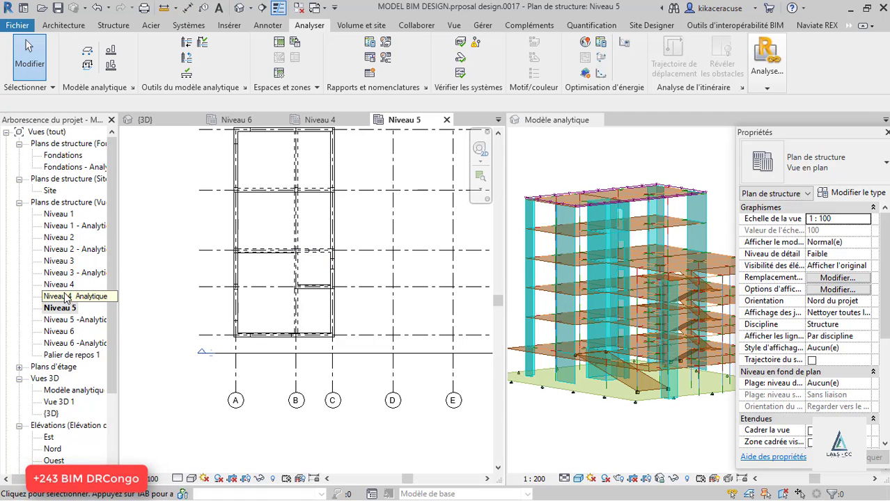
{"action": "double_click", "coordinate": [63, 286]}
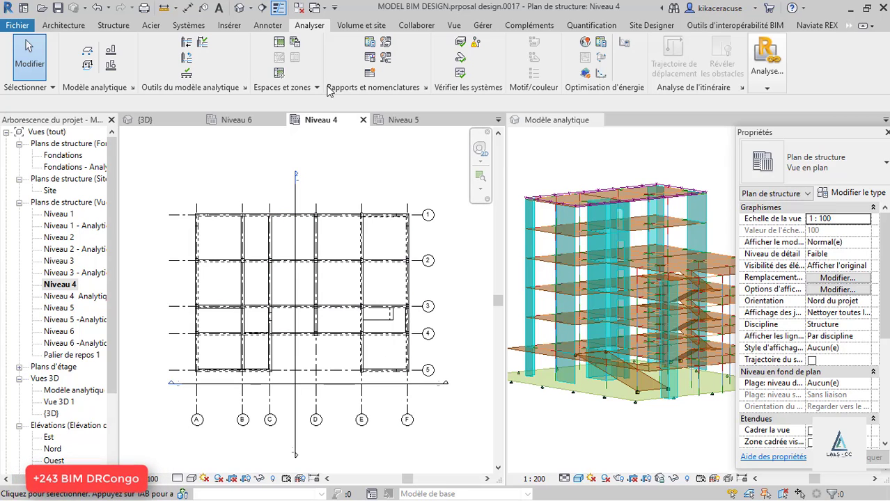
Step: Start placing loads on the Niveau 4 plan with Niveau : Niveau 4 as the work plane
{"action": "left_click", "coordinate": [86, 66]}
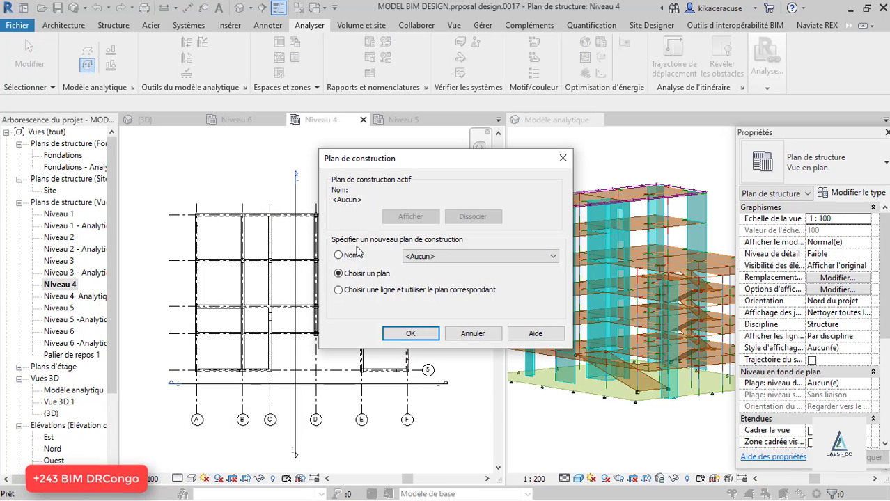
{"action": "left_click", "coordinate": [410, 257]}
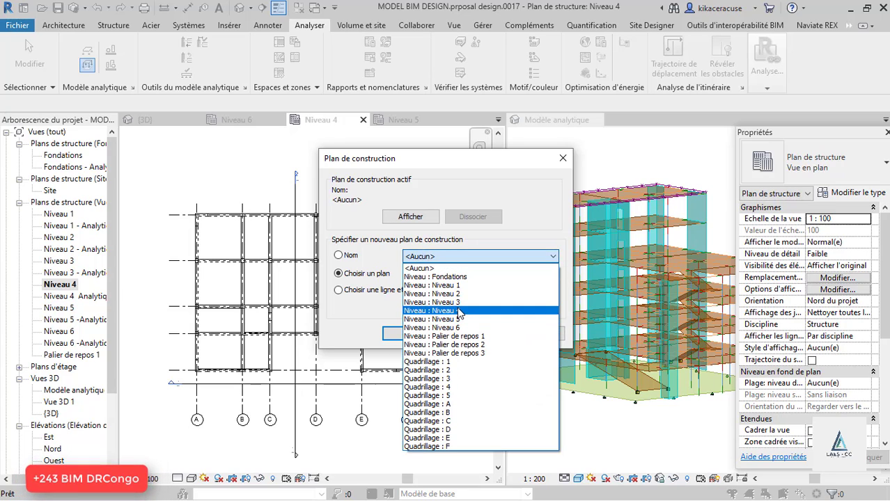
{"action": "left_click", "coordinate": [459, 310]}
{"action": "left_click", "coordinate": [406, 335]}
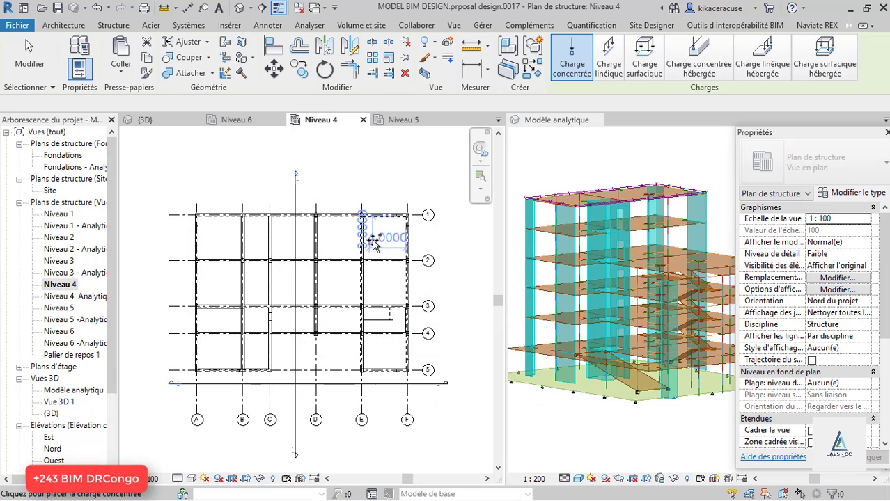
{"action": "left_click", "coordinate": [408, 215]}
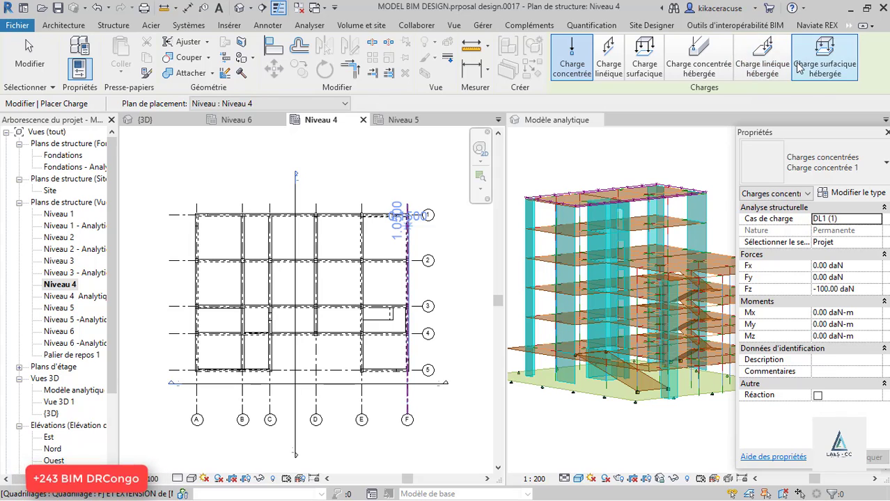
Step: Start an area load on Niveau 4 and sketch its first boundary line along axis C from axis 1 to axis 4
{"action": "left_click", "coordinate": [654, 58]}
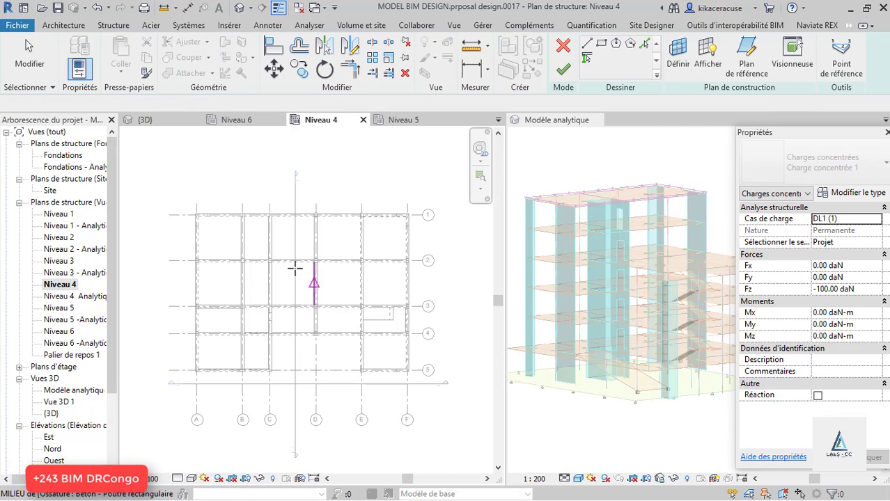
{"action": "scroll", "coordinate": [289, 275], "scroll_direction": "up", "scroll_amount": 2}
{"action": "left_click", "coordinate": [600, 43]}
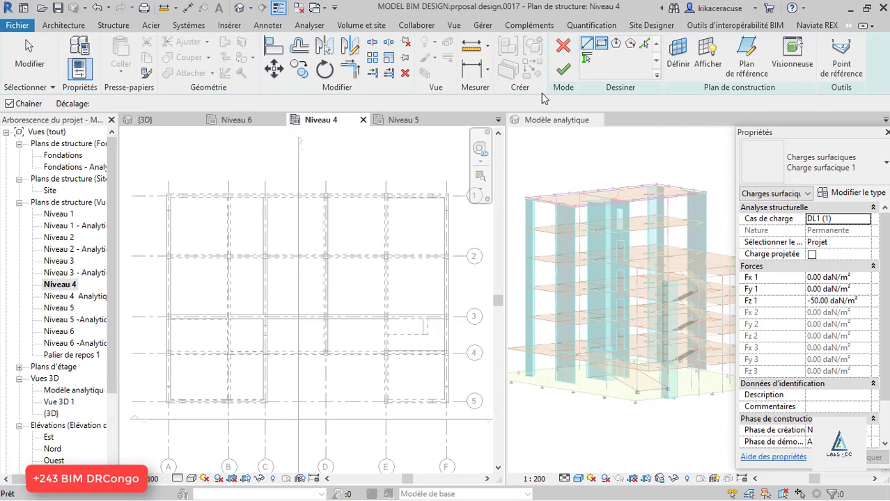
{"action": "scroll", "coordinate": [278, 258], "scroll_direction": "up", "scroll_amount": 1}
{"action": "left_click", "coordinate": [586, 44]}
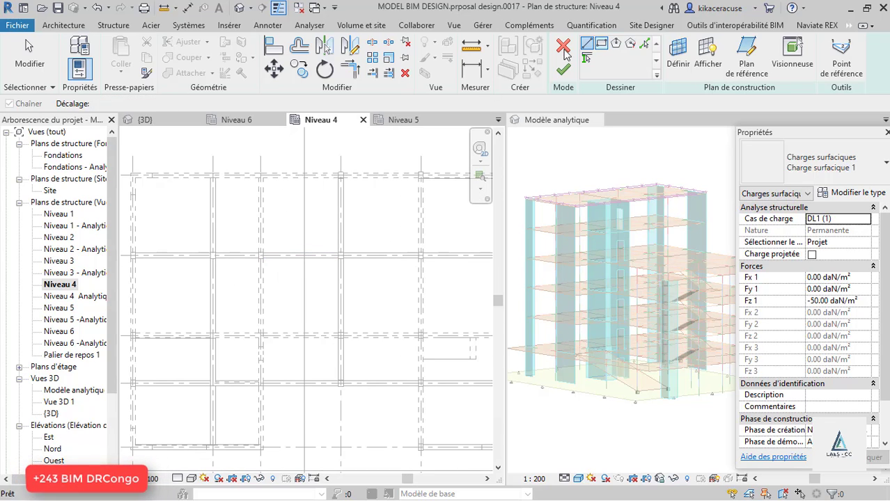
{"action": "scroll", "coordinate": [239, 226], "scroll_direction": "up", "scroll_amount": 2}
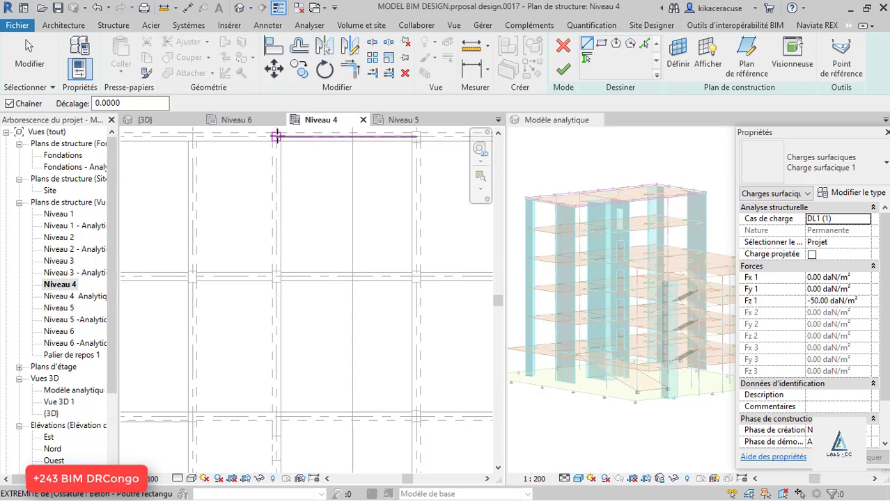
{"action": "left_click", "coordinate": [277, 134]}
{"action": "scroll", "coordinate": [277, 135], "scroll_direction": "down", "scroll_amount": 2}
{"action": "scroll", "coordinate": [273, 351], "scroll_direction": "up", "scroll_amount": 2}
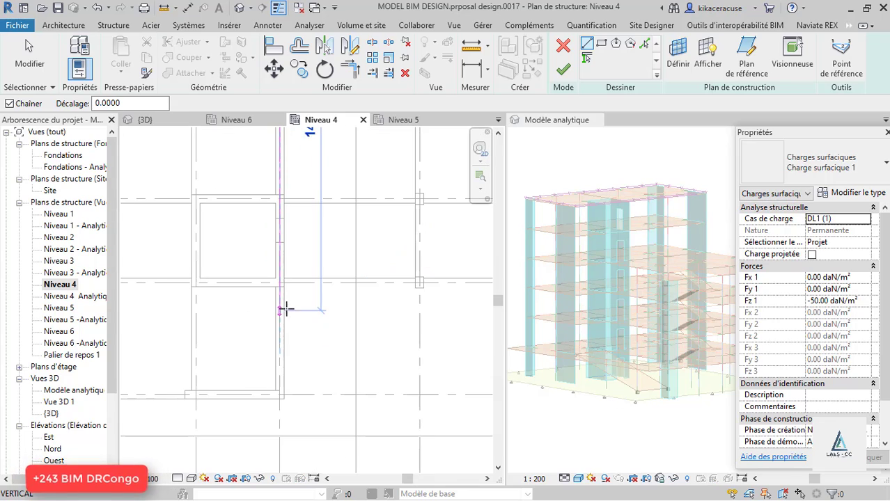
{"action": "left_click", "coordinate": [279, 285]}
{"action": "scroll", "coordinate": [279, 285], "scroll_direction": "down", "scroll_amount": 1}
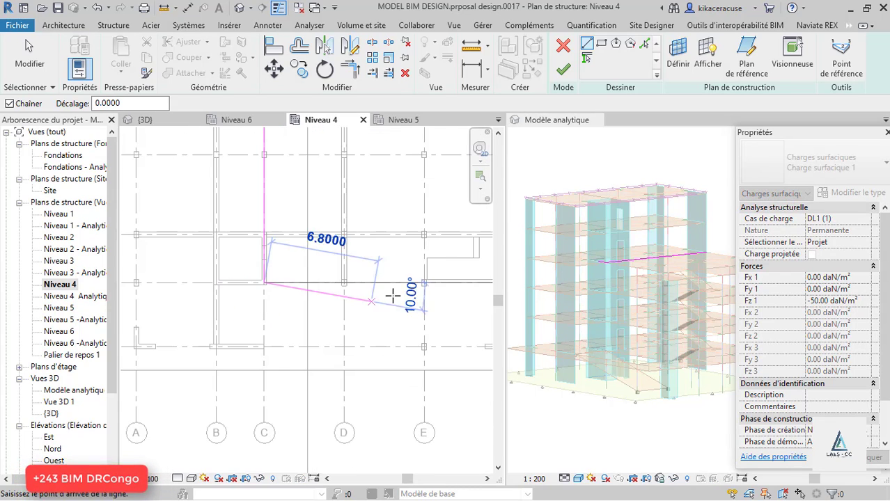
Step: Continue the load boundary along axis 4 to axis E, along E to axis 5, and along 5 to axis F
{"action": "scroll", "coordinate": [439, 277], "scroll_direction": "up", "scroll_amount": 3}
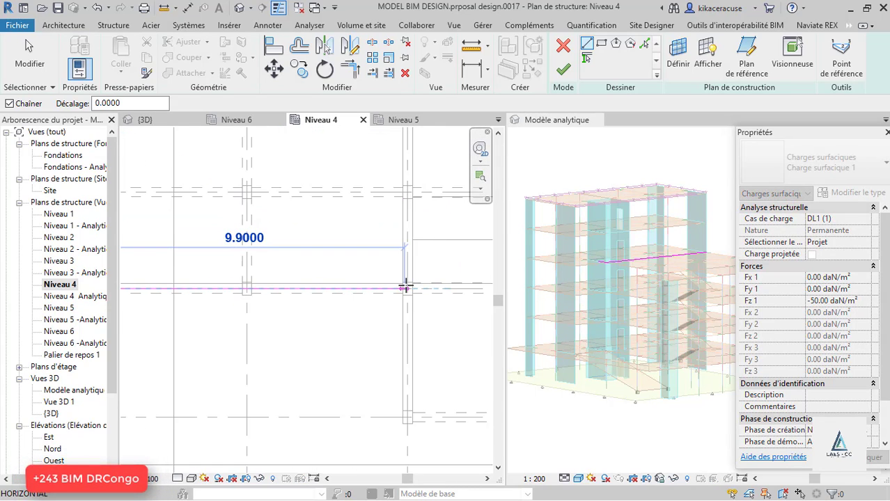
{"action": "left_click", "coordinate": [408, 287]}
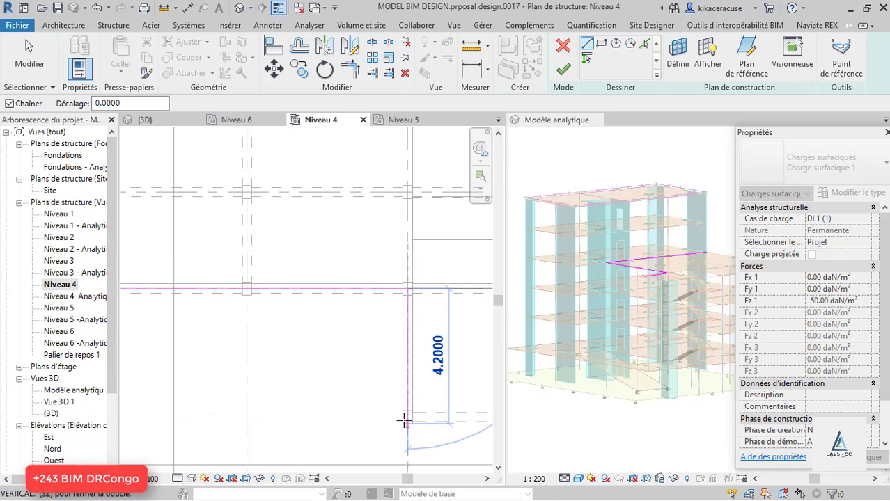
{"action": "left_click", "coordinate": [407, 417]}
{"action": "scroll", "coordinate": [329, 396], "scroll_direction": "down", "scroll_amount": 3}
{"action": "scroll", "coordinate": [453, 397], "scroll_direction": "up", "scroll_amount": 4}
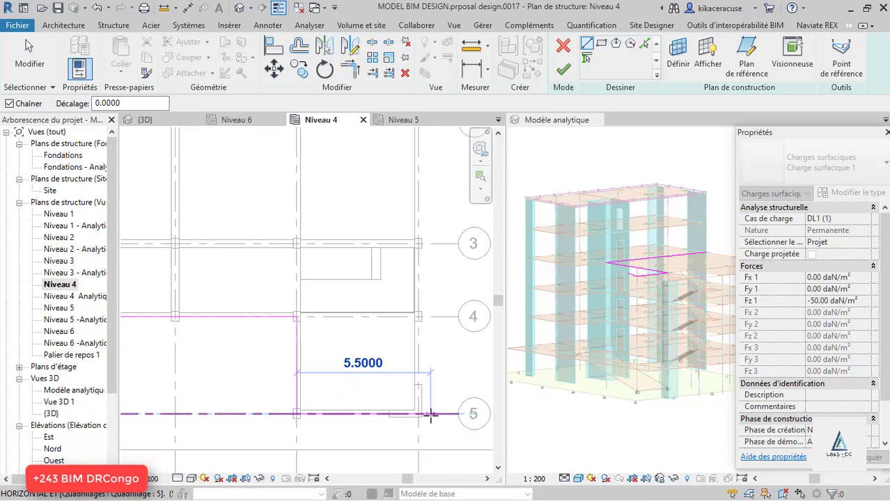
{"action": "left_click", "coordinate": [407, 413]}
{"action": "scroll", "coordinate": [411, 411], "scroll_direction": "down", "scroll_amount": 3}
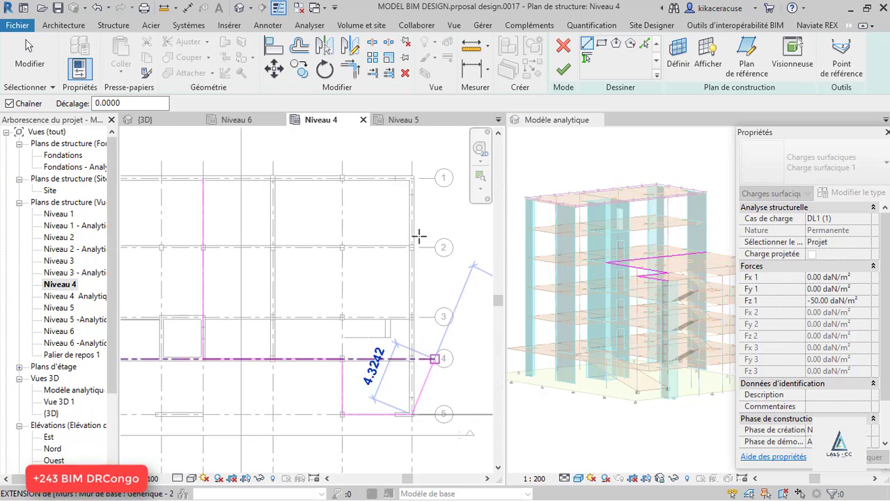
Step: Close the load boundary along axis F to axis 1 and back to axis C, and finish the Niveau 4 area load
{"action": "scroll", "coordinate": [418, 233], "scroll_direction": "up", "scroll_amount": 1}
{"action": "scroll", "coordinate": [413, 180], "scroll_direction": "up", "scroll_amount": 2}
{"action": "left_click", "coordinate": [412, 178]}
{"action": "scroll", "coordinate": [417, 178], "scroll_direction": "down", "scroll_amount": 3}
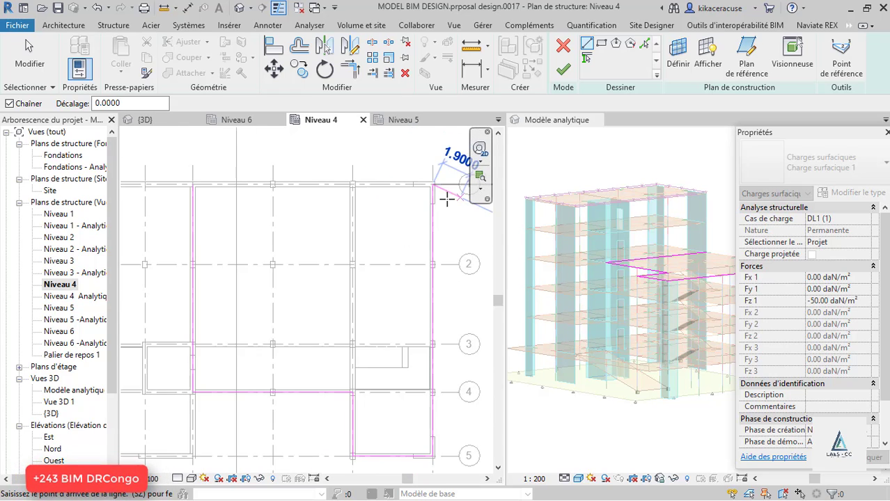
{"action": "scroll", "coordinate": [278, 188], "scroll_direction": "up", "scroll_amount": 2}
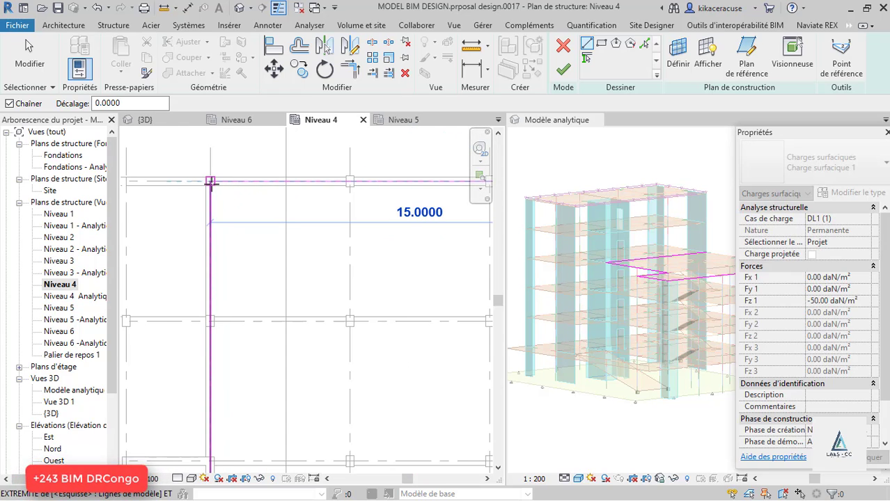
{"action": "left_click", "coordinate": [211, 182]}
{"action": "scroll", "coordinate": [231, 154], "scroll_direction": "down", "scroll_amount": 3}
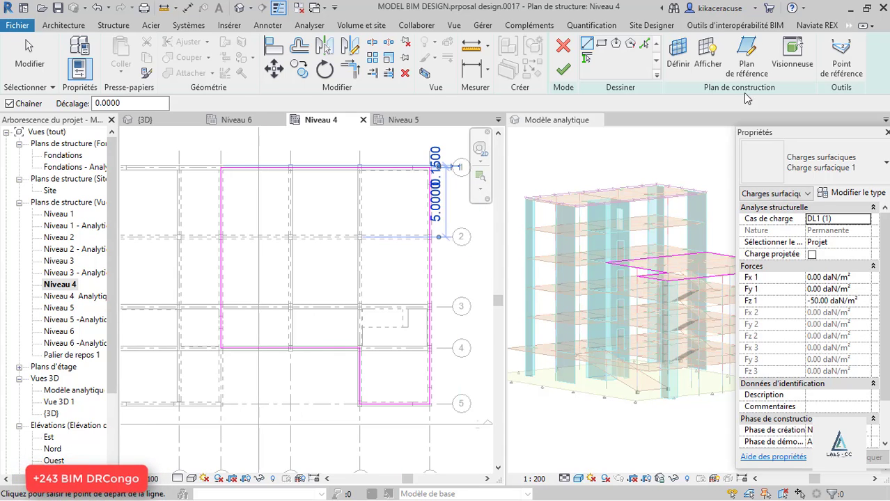
{"action": "left_click", "coordinate": [563, 69]}
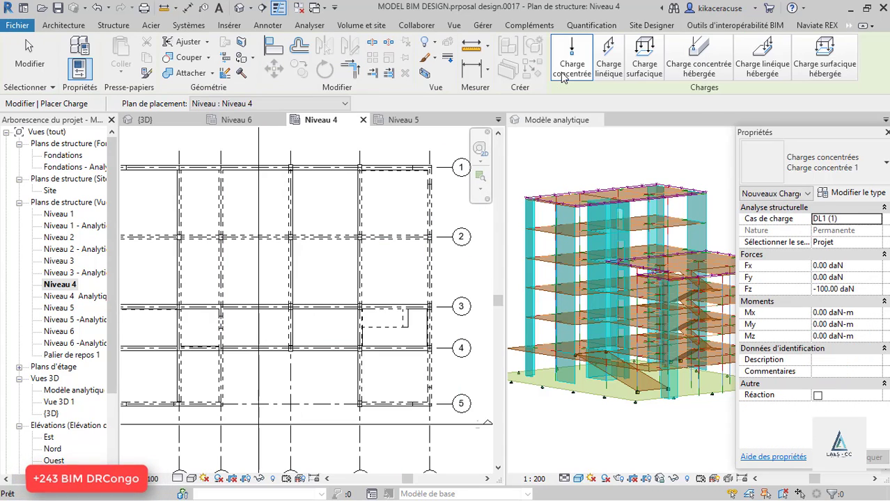
Step: Leave load placement without placing a point load and frame the whole Niveau 4 plan
{"action": "left_click", "coordinate": [570, 70]}
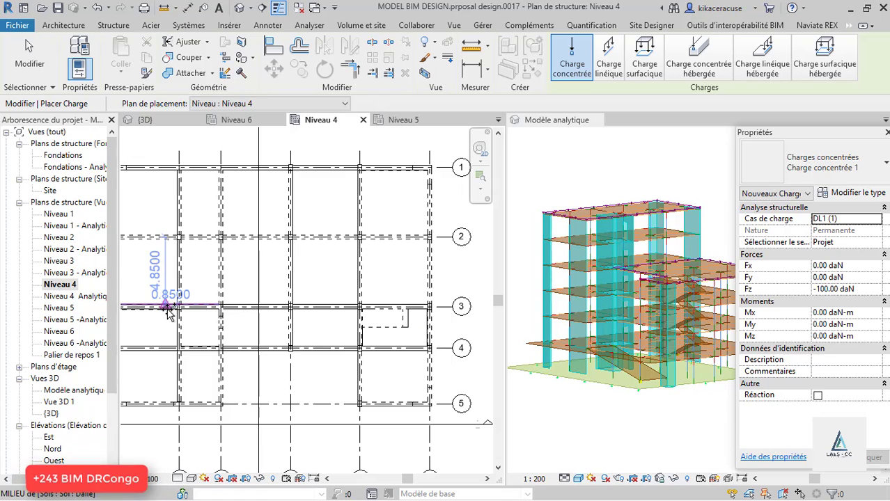
{"action": "scroll", "coordinate": [334, 306], "scroll_direction": "down", "scroll_amount": 4}
{"action": "key", "text": "Escape"}
{"action": "key", "text": "Escape"}
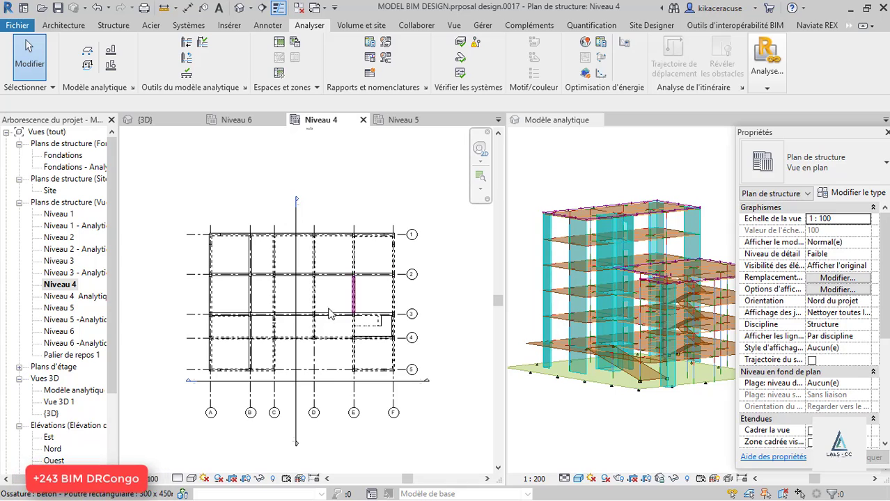
{"action": "scroll", "coordinate": [240, 310], "scroll_direction": "up", "scroll_amount": 2}
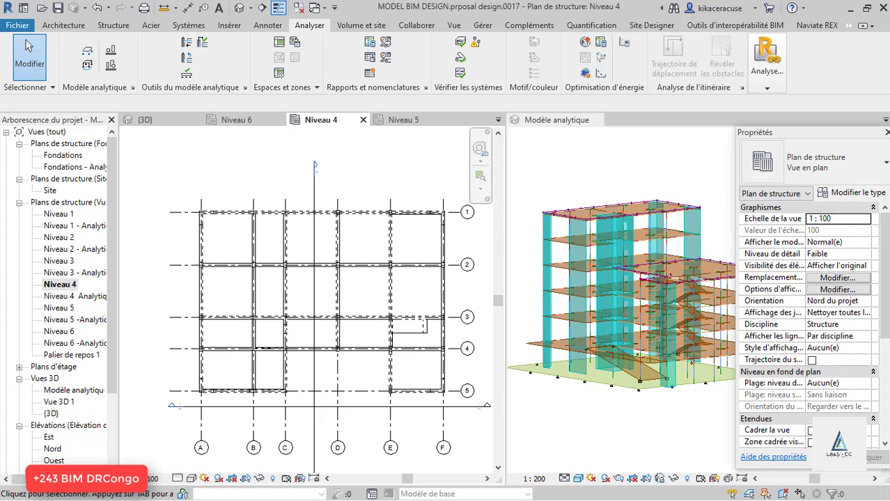
Step: Start placing a point load on Niveau 4 and assign it to load case LL1 (2)
{"action": "left_click", "coordinate": [86, 66]}
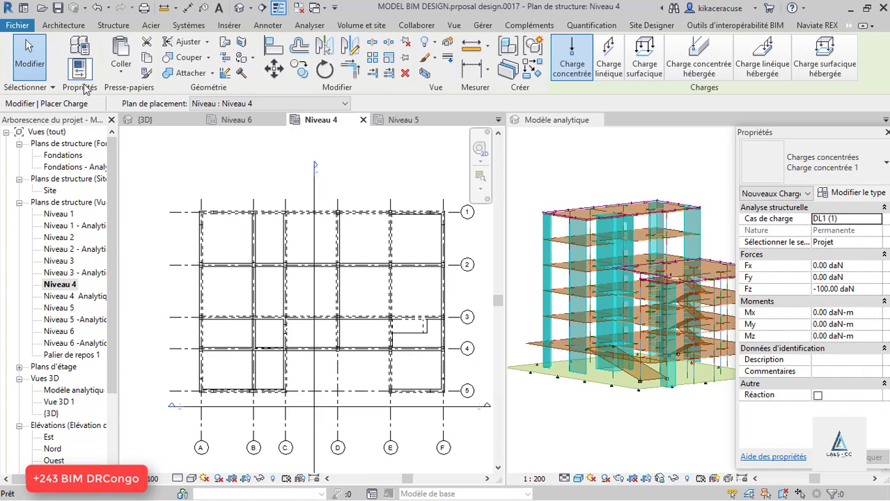
{"action": "scroll", "coordinate": [672, 243], "scroll_direction": "up", "scroll_amount": 5}
{"action": "scroll", "coordinate": [672, 244], "scroll_direction": "down", "scroll_amount": 5}
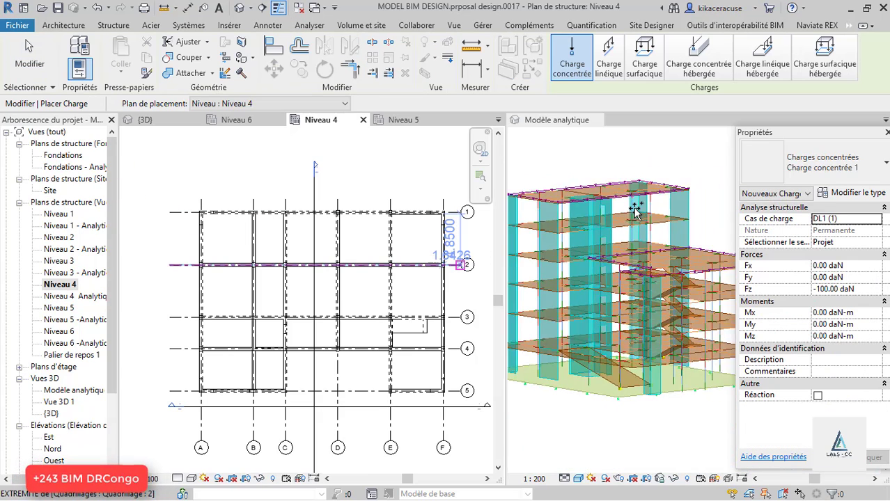
{"action": "scroll", "coordinate": [577, 237], "scroll_direction": "up", "scroll_amount": 4}
{"action": "scroll", "coordinate": [582, 321], "scroll_direction": "down", "scroll_amount": 2}
{"action": "scroll", "coordinate": [587, 270], "scroll_direction": "up", "scroll_amount": 3}
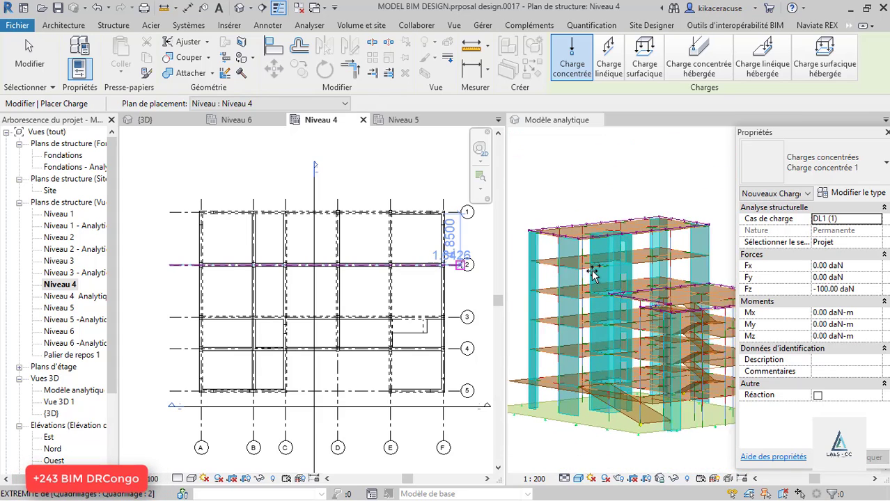
{"action": "left_click", "coordinate": [869, 222]}
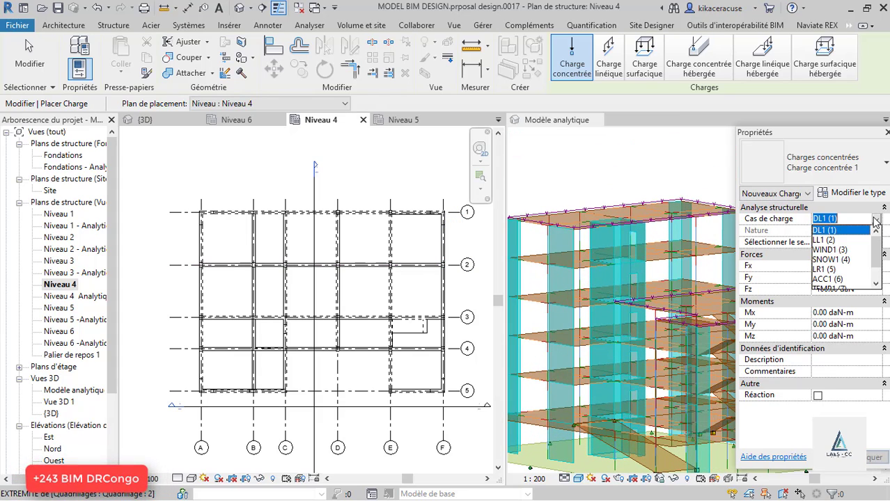
{"action": "left_click", "coordinate": [826, 240]}
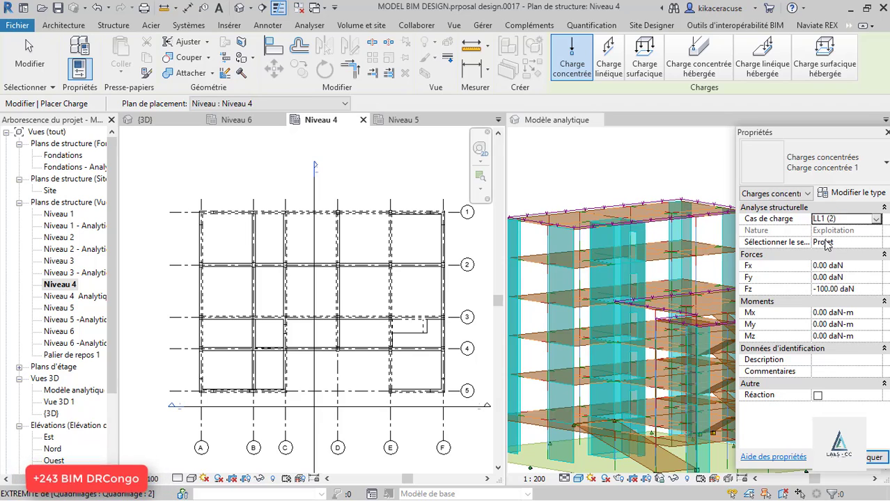
Step: Set the new point load's vertical force Fz to -250 daN
{"action": "left_click", "coordinate": [861, 291]}
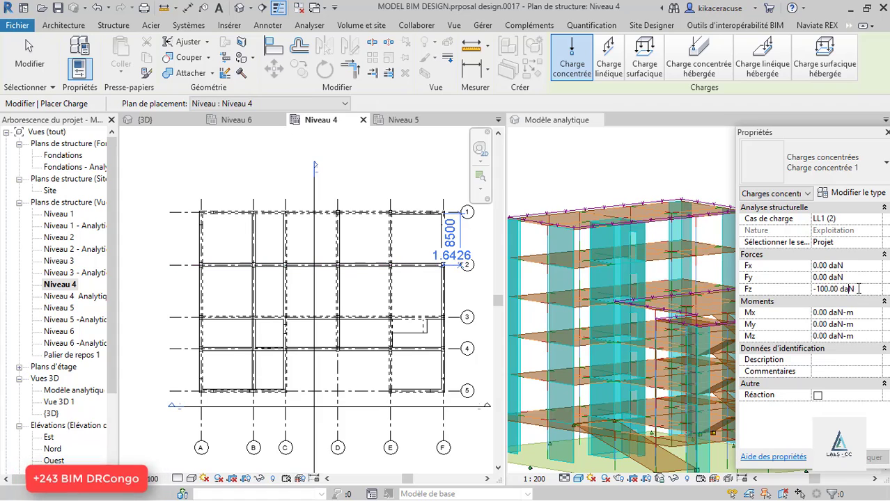
{"action": "key", "text": "BackSpace"}
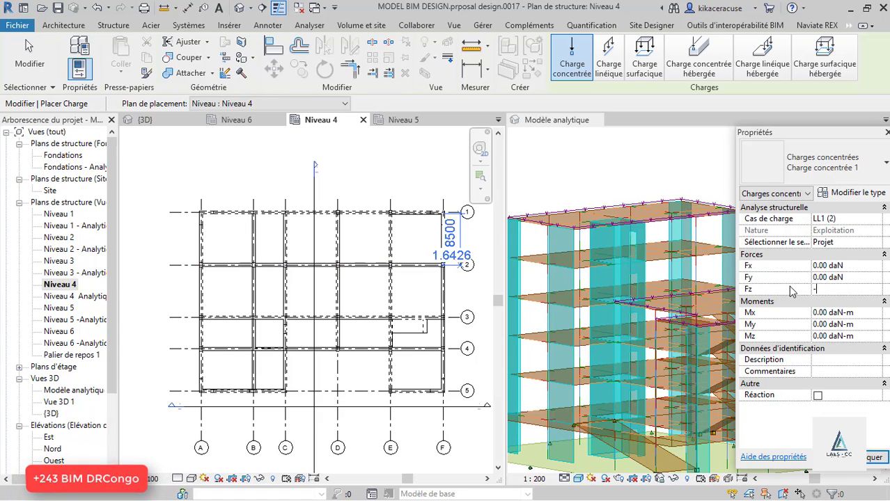
{"action": "type", "text": "-250"}
{"action": "key", "text": "Return"}
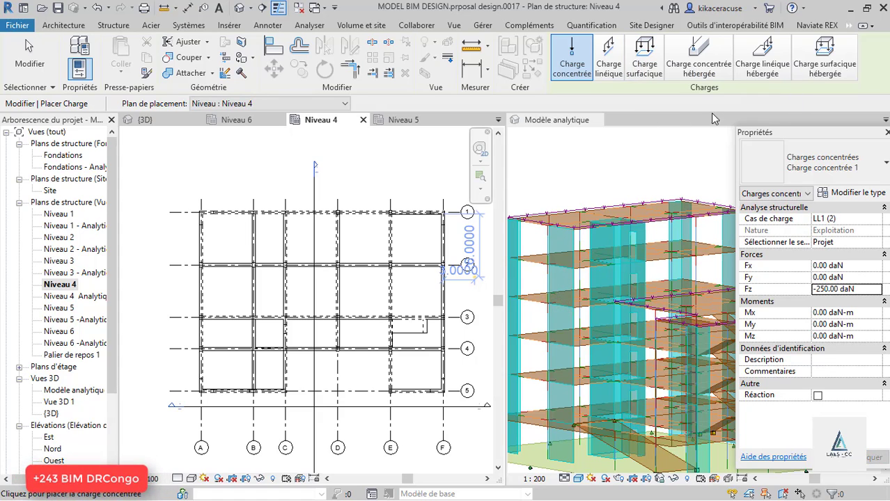
Step: Switch to hosted area loads and place one on the Niveau 5 slab in the {3D} view
{"action": "left_click", "coordinate": [823, 65]}
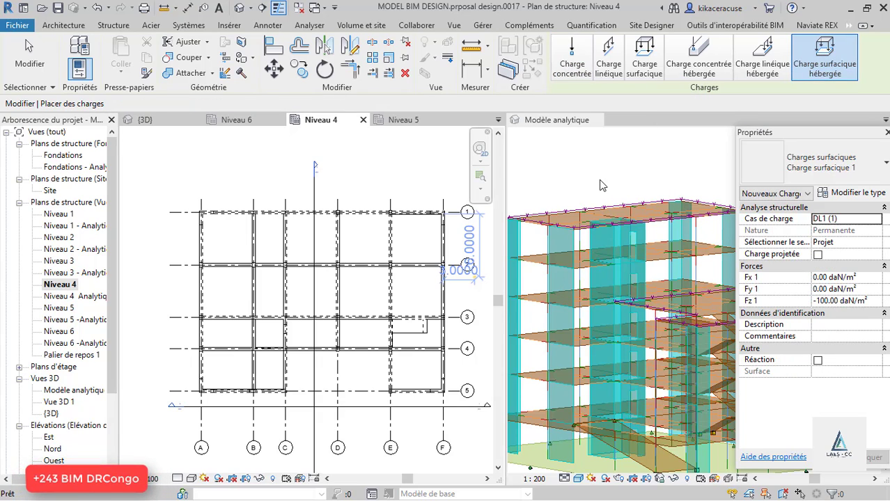
{"action": "scroll", "coordinate": [602, 184], "scroll_direction": "down", "scroll_amount": 2}
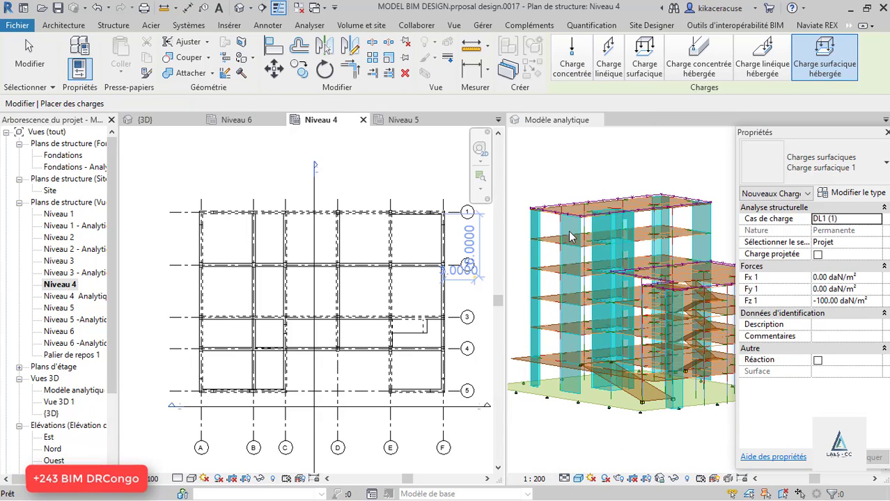
{"action": "left_click", "coordinate": [145, 122]}
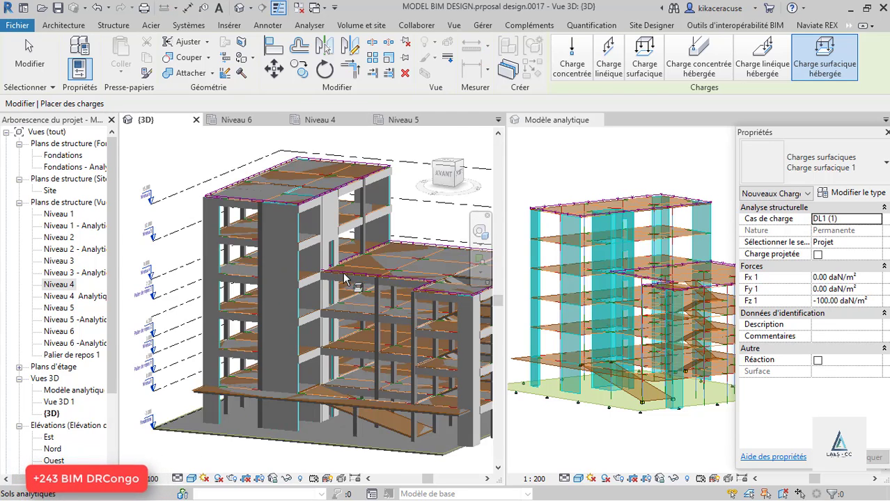
{"action": "scroll", "coordinate": [345, 278], "scroll_direction": "up", "scroll_amount": 3}
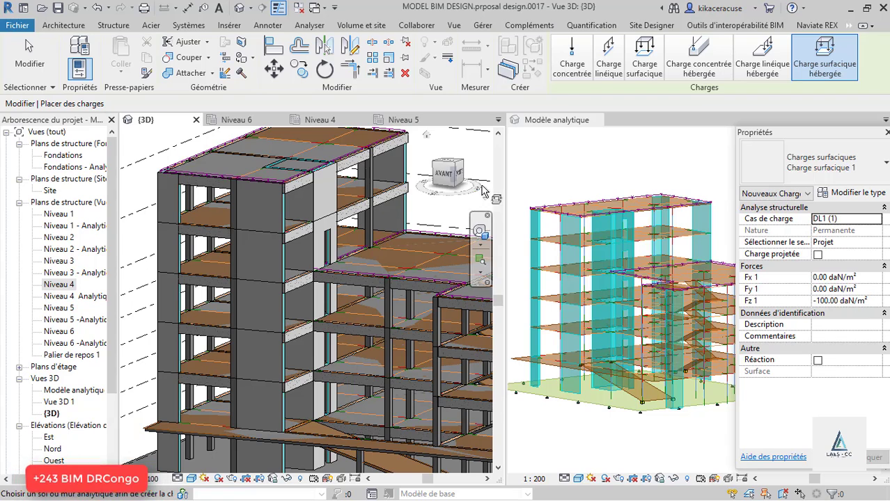
{"action": "scroll", "coordinate": [359, 187], "scroll_direction": "up", "scroll_amount": 1}
{"action": "left_click", "coordinate": [356, 188]}
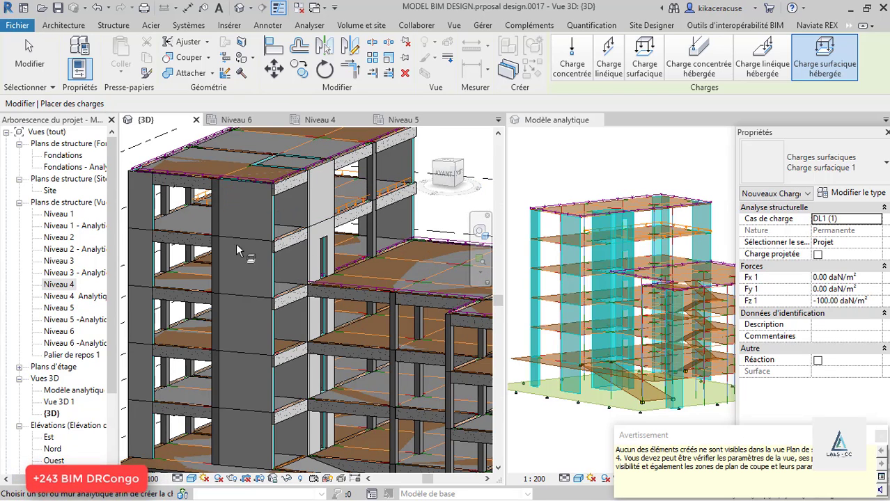
Step: Place another hosted area load on the tower slab one storey lower, at Niveau 4
{"action": "left_click", "coordinate": [185, 232]}
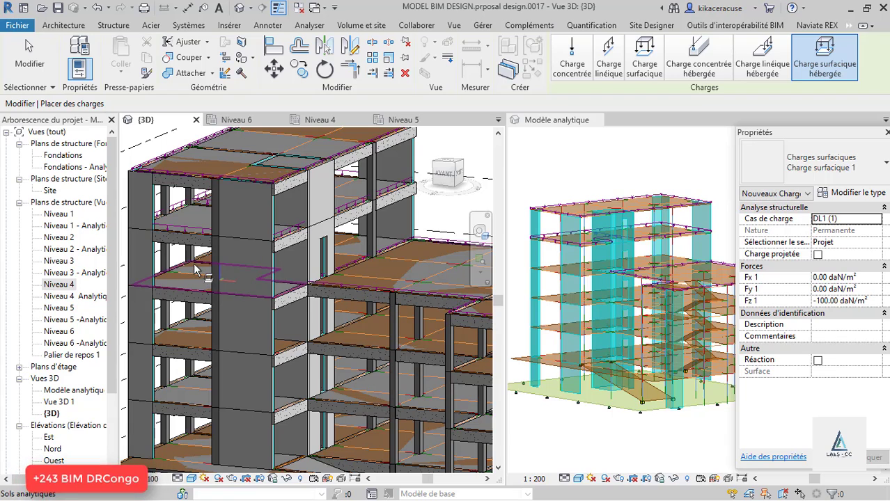
{"action": "scroll", "coordinate": [311, 259], "scroll_direction": "up", "scroll_amount": 1}
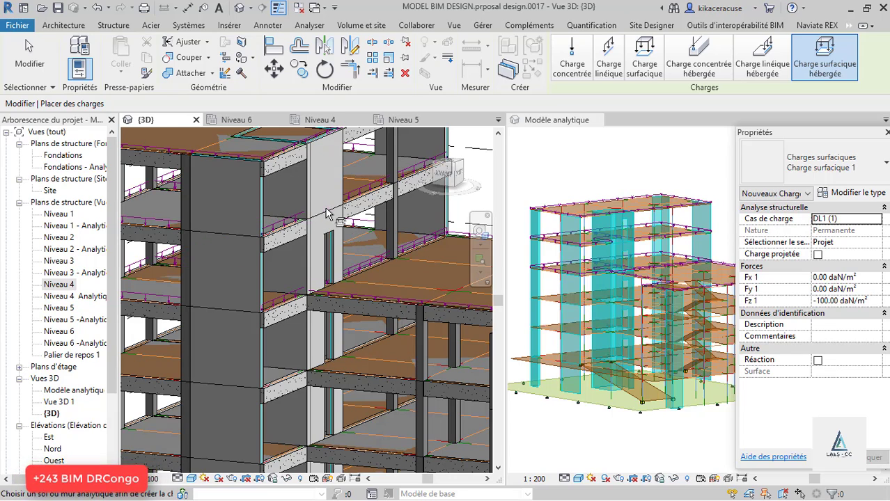
{"action": "scroll", "coordinate": [301, 248], "scroll_direction": "down", "scroll_amount": 3}
{"action": "scroll", "coordinate": [230, 278], "scroll_direction": "up", "scroll_amount": 3}
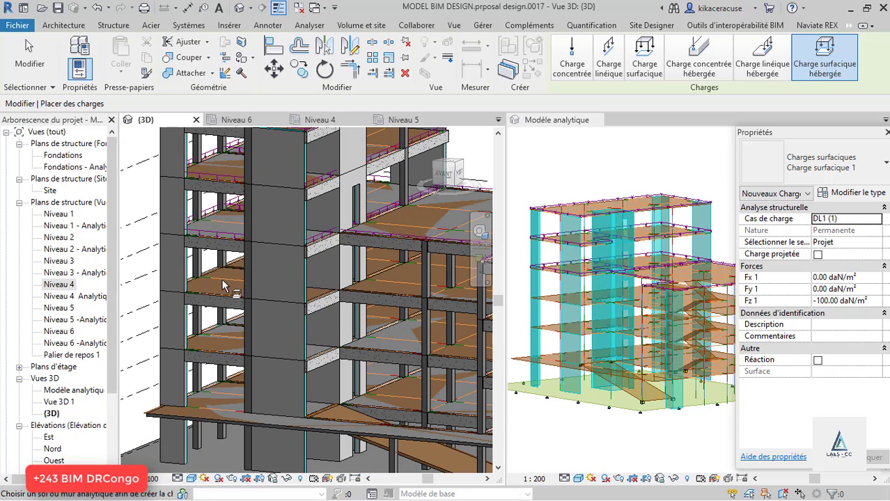
{"action": "scroll", "coordinate": [215, 285], "scroll_direction": "down", "scroll_amount": 4}
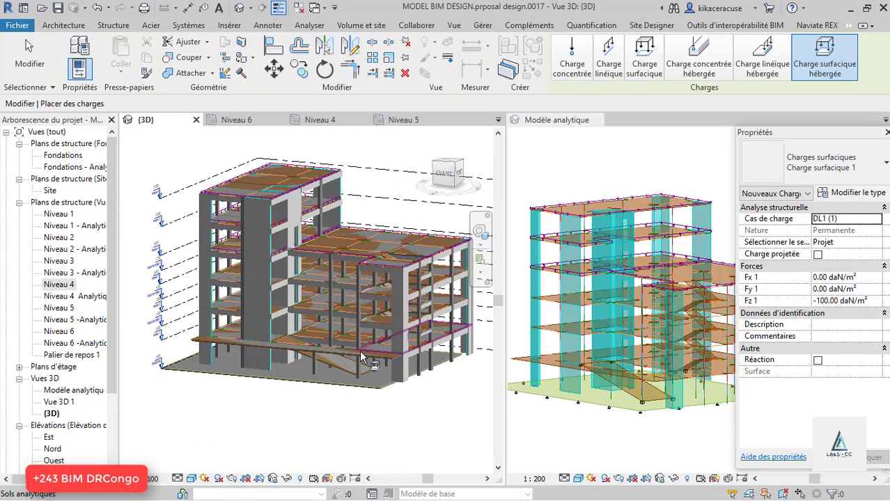
{"action": "scroll", "coordinate": [292, 330], "scroll_direction": "up", "scroll_amount": 3}
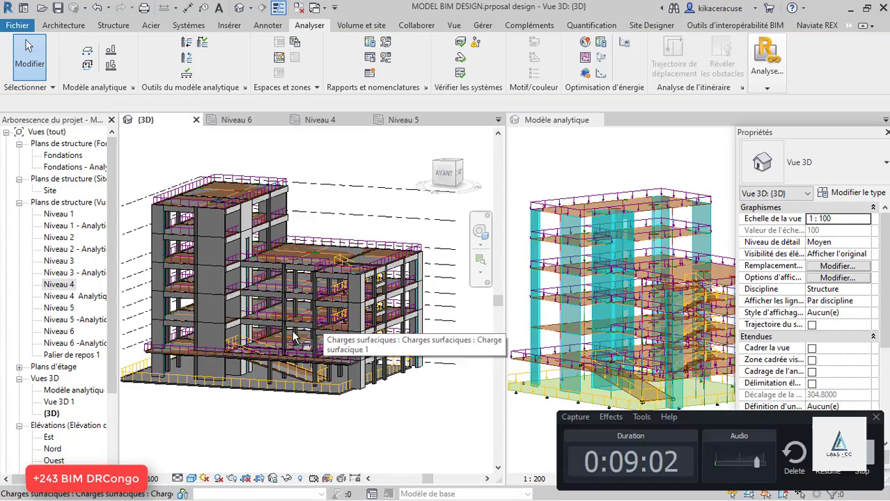
Step: Examine the load case and forces of the area loads on the foundation raft, access ramp, stair landing and lower-storey slab
{"action": "middle_click_drag", "start_coordinate": [307, 304], "coordinate": [310, 343], "text": "shift"}
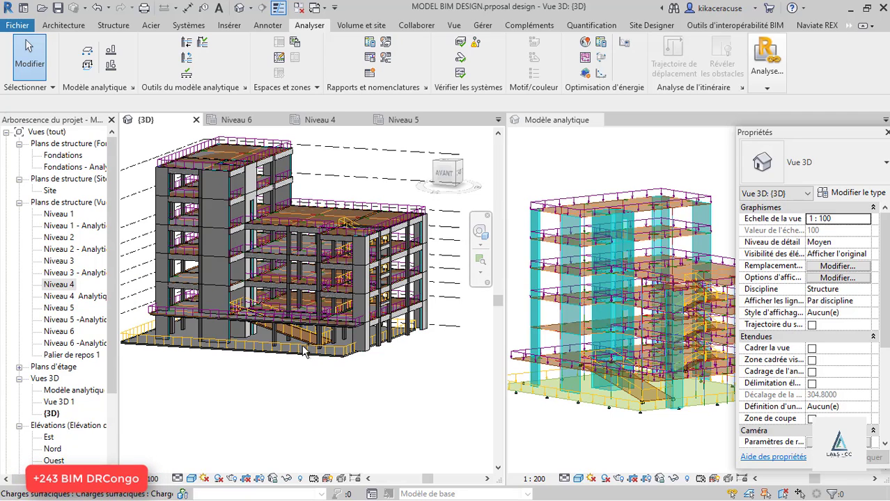
{"action": "left_click", "coordinate": [294, 352]}
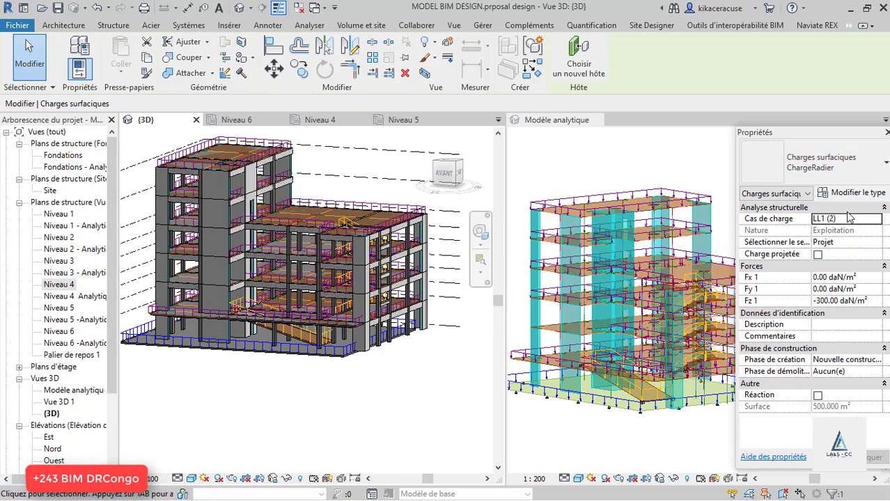
{"action": "scroll", "coordinate": [320, 319], "scroll_direction": "up", "scroll_amount": 4}
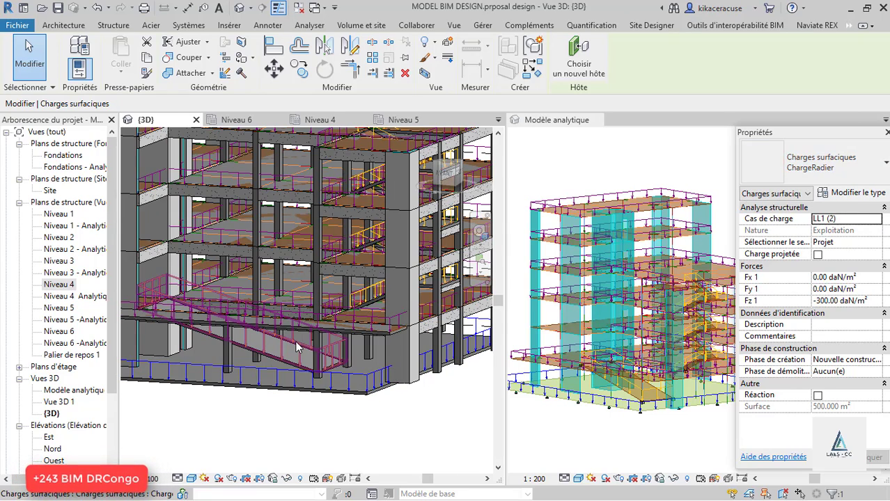
{"action": "left_click", "coordinate": [295, 341]}
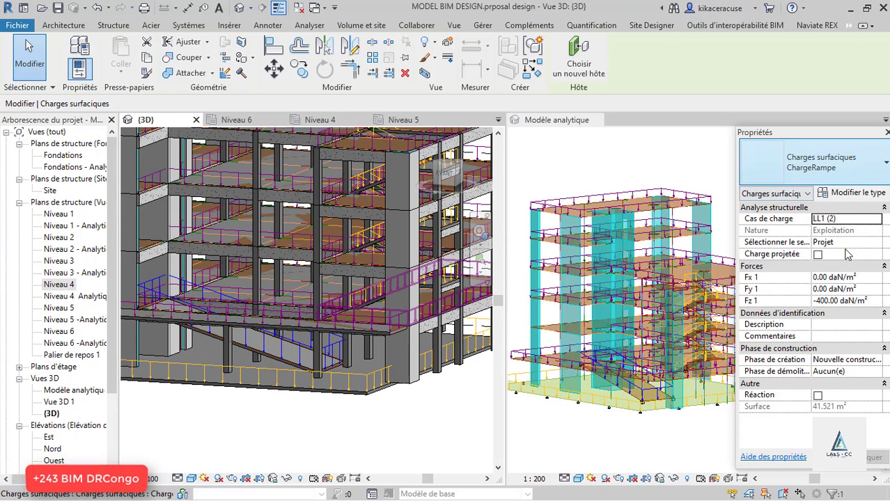
{"action": "left_click", "coordinate": [445, 247]}
{"action": "scroll", "coordinate": [449, 252], "scroll_direction": "up", "scroll_amount": 3}
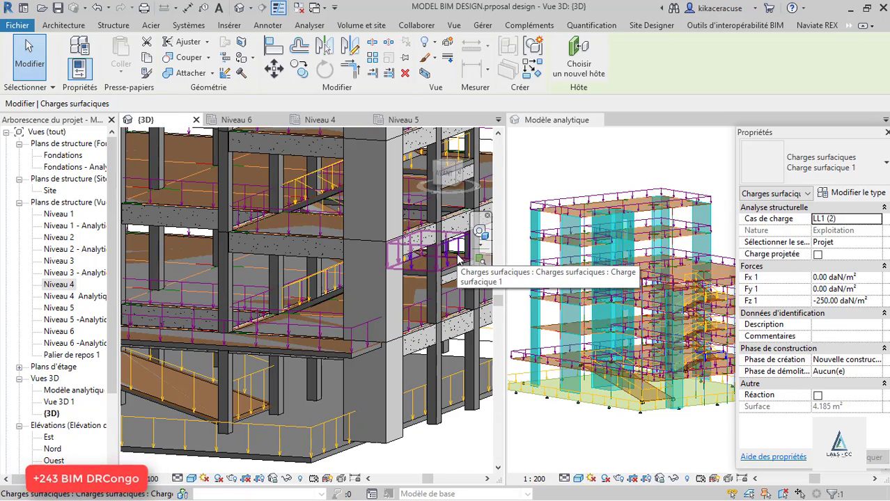
{"action": "scroll", "coordinate": [370, 337], "scroll_direction": "down", "scroll_amount": 2}
{"action": "scroll", "coordinate": [403, 320], "scroll_direction": "up", "scroll_amount": 2}
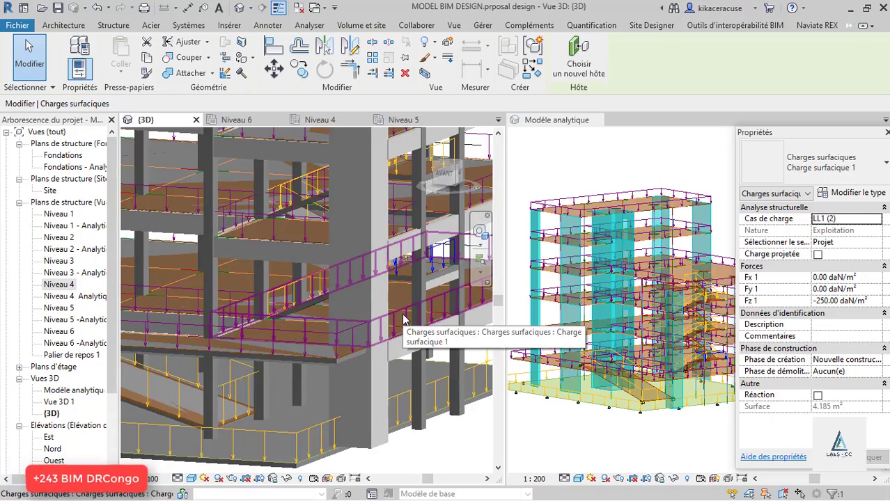
{"action": "left_click", "coordinate": [403, 320]}
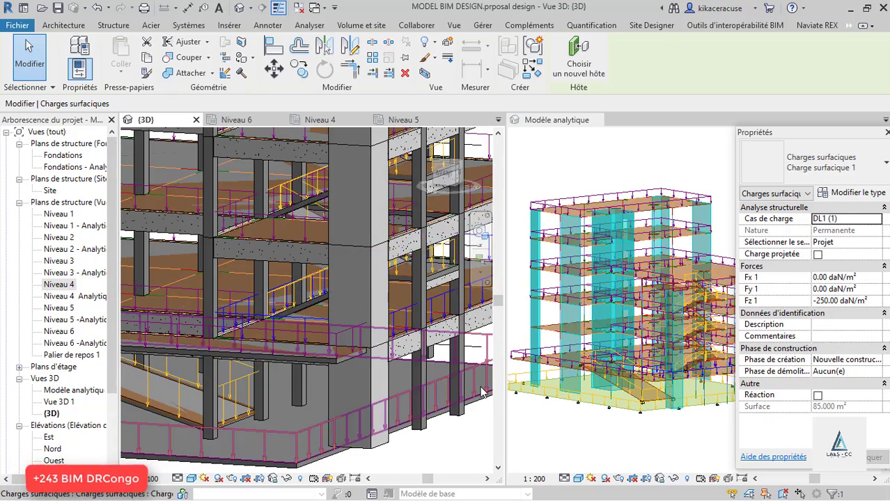
Step: Try to duplicate the area load type of the tower's top slab under the name Toiture
{"action": "middle_click_drag", "start_coordinate": [375, 348], "coordinate": [415, 357], "text": "shift"}
{"action": "scroll", "coordinate": [415, 356], "scroll_direction": "down", "scroll_amount": 3}
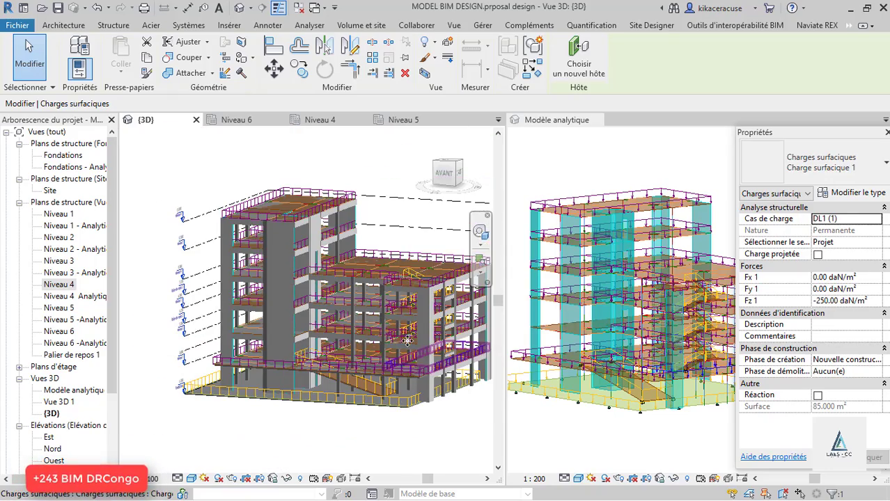
{"action": "scroll", "coordinate": [298, 206], "scroll_direction": "up", "scroll_amount": 2}
{"action": "left_click", "coordinate": [318, 185]}
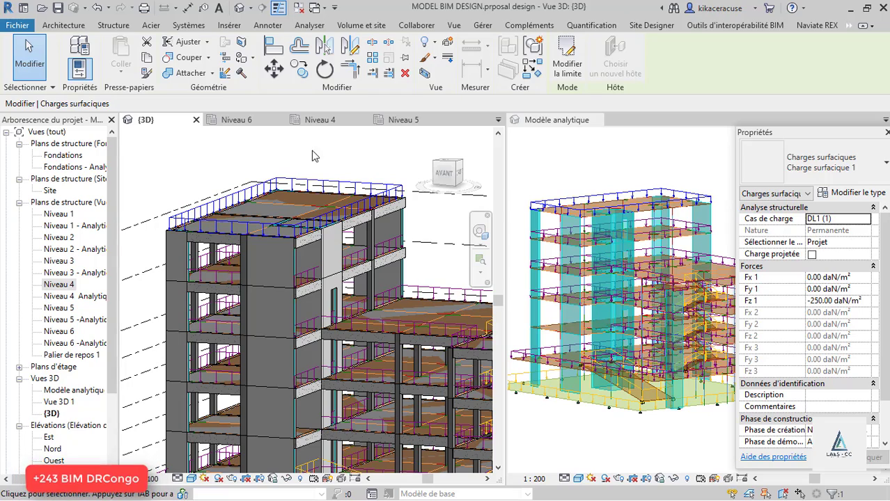
{"action": "left_click", "coordinate": [857, 194]}
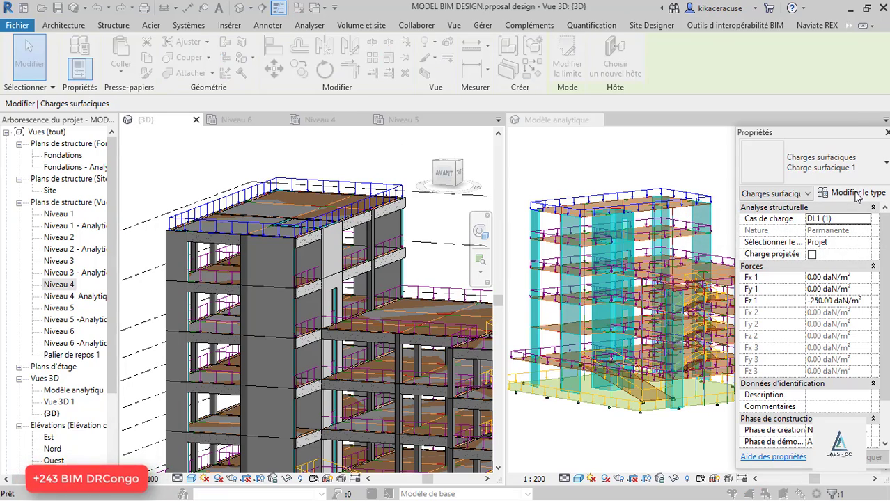
{"action": "left_click", "coordinate": [847, 60]}
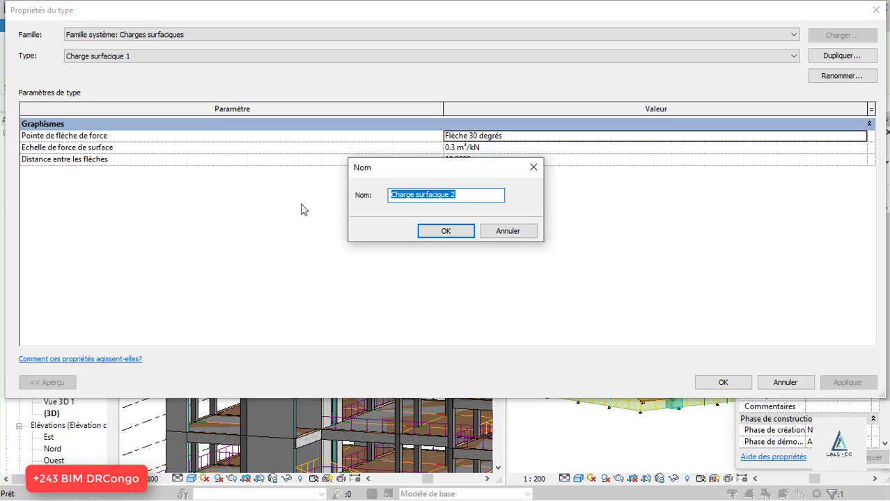
{"action": "type", "text": "Toiture"}
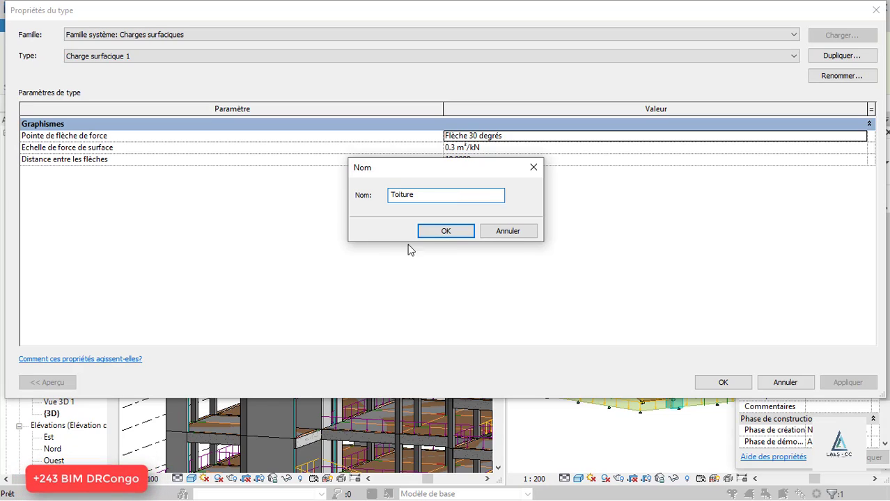
{"action": "left_click", "coordinate": [446, 231]}
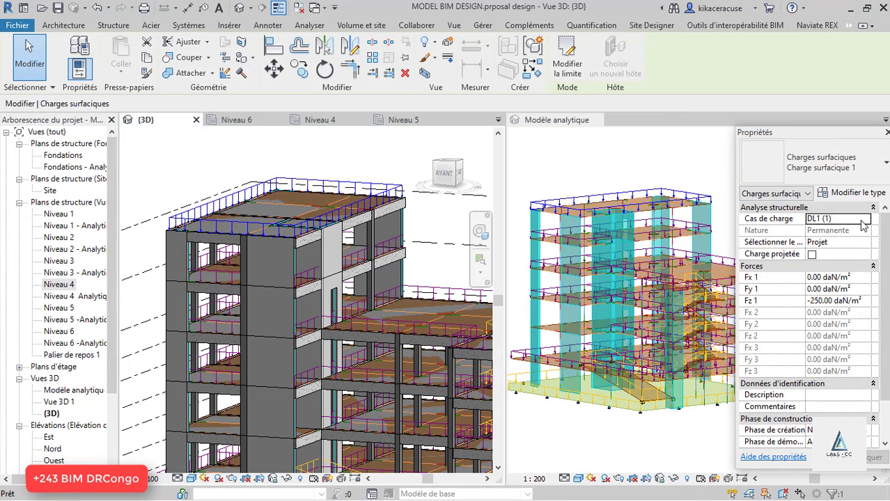
Step: Assign load case LL1 (2) to the area load on the tower's top slab and set its Fz 1 to -100 daN/m²
{"action": "left_click", "coordinate": [863, 225]}
{"action": "left_click", "coordinate": [829, 232]}
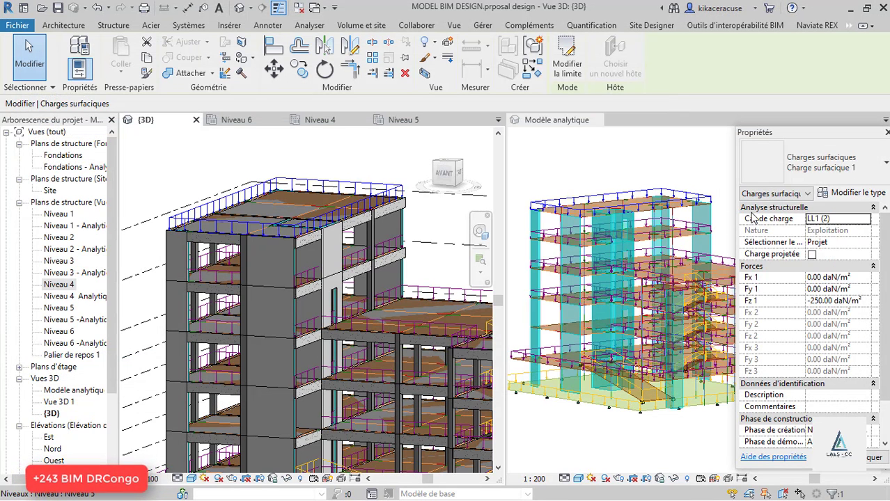
{"action": "left_click", "coordinate": [864, 302]}
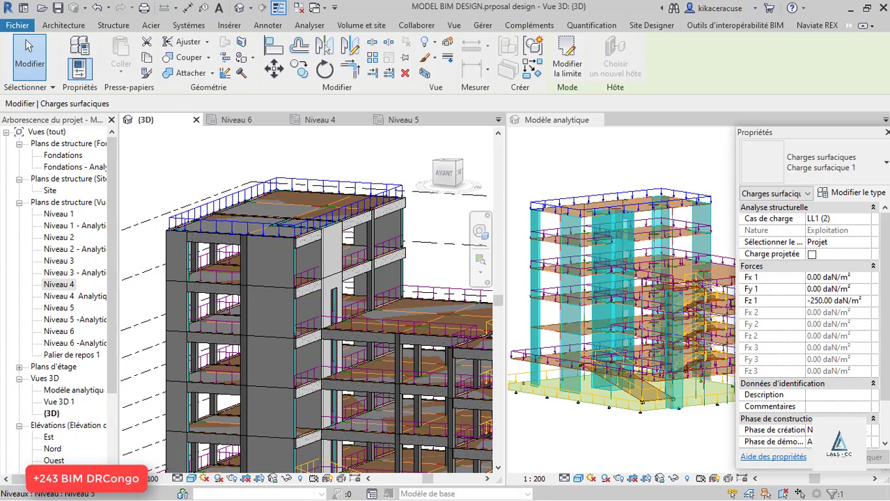
{"action": "left_click", "coordinate": [864, 301]}
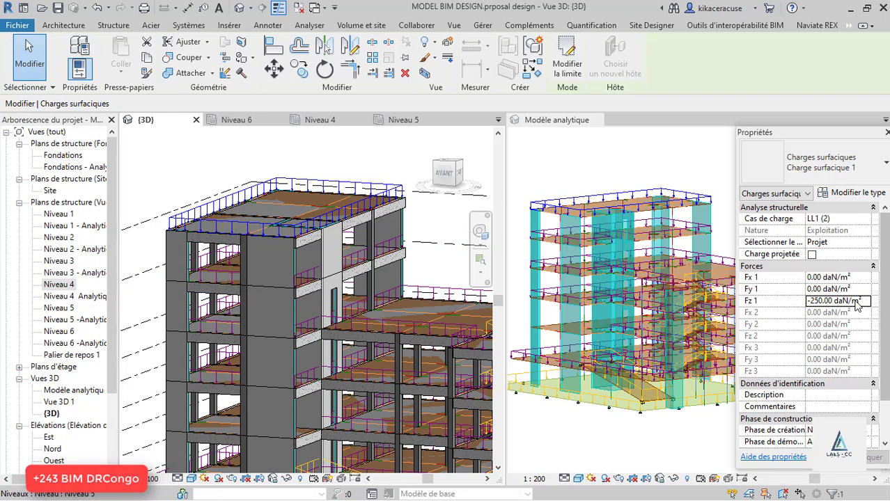
{"action": "left_click", "coordinate": [783, 302]}
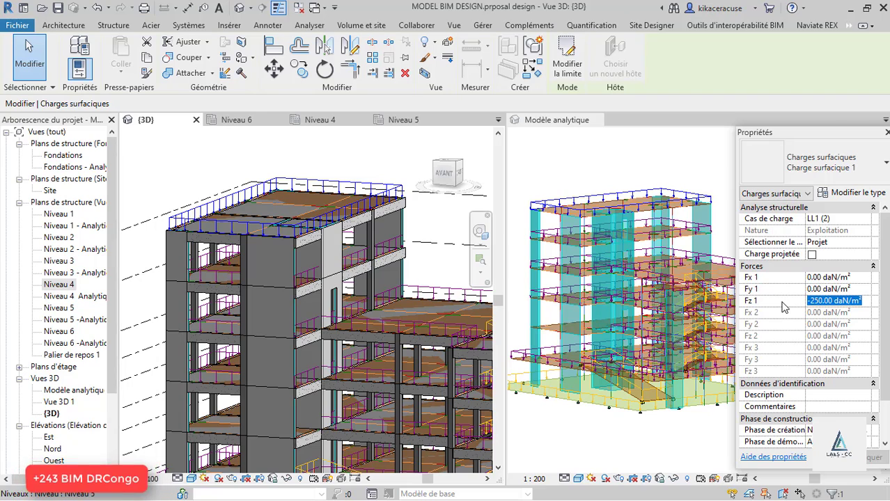
{"action": "type", "text": "-"}
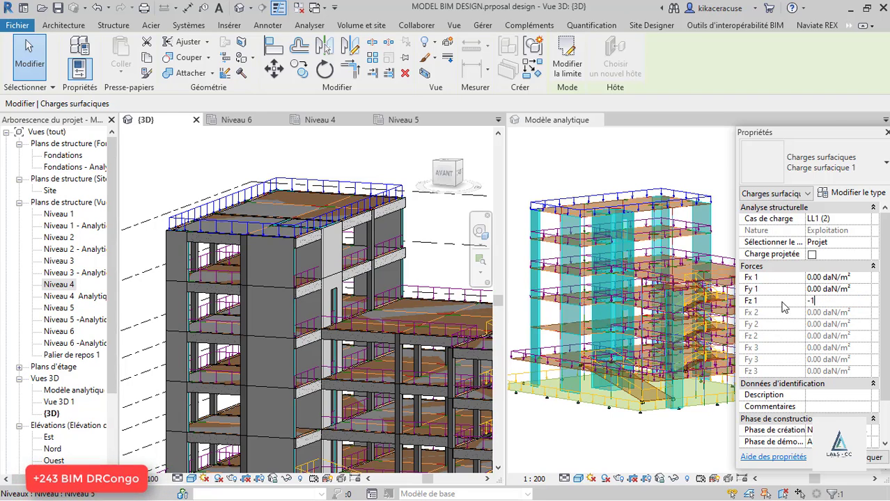
{"action": "type", "text": "100"}
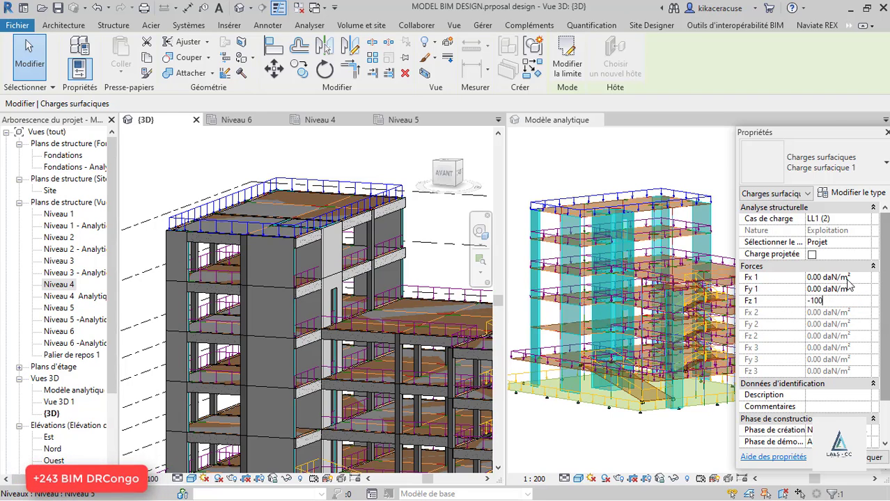
{"action": "key", "text": "Return"}
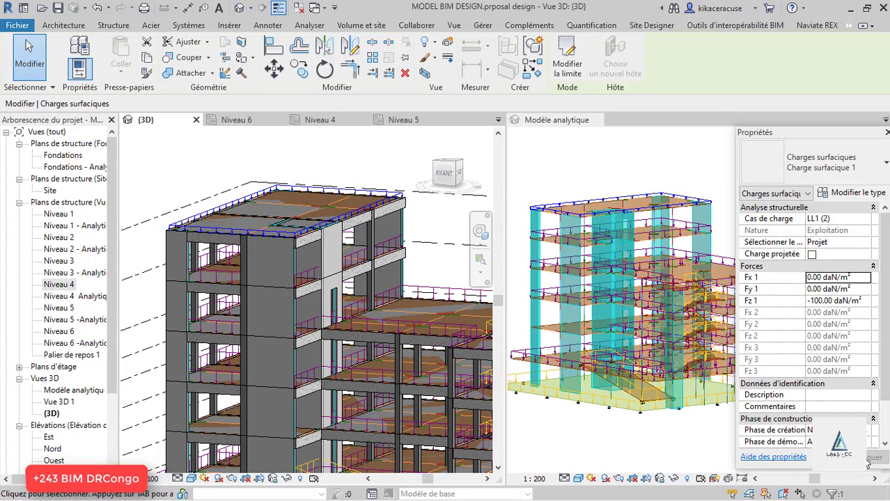
Step: Duplicate the type of the area load on the lower wing's roof slab under the name Toiture
{"action": "scroll", "coordinate": [204, 216], "scroll_direction": "down", "scroll_amount": 2}
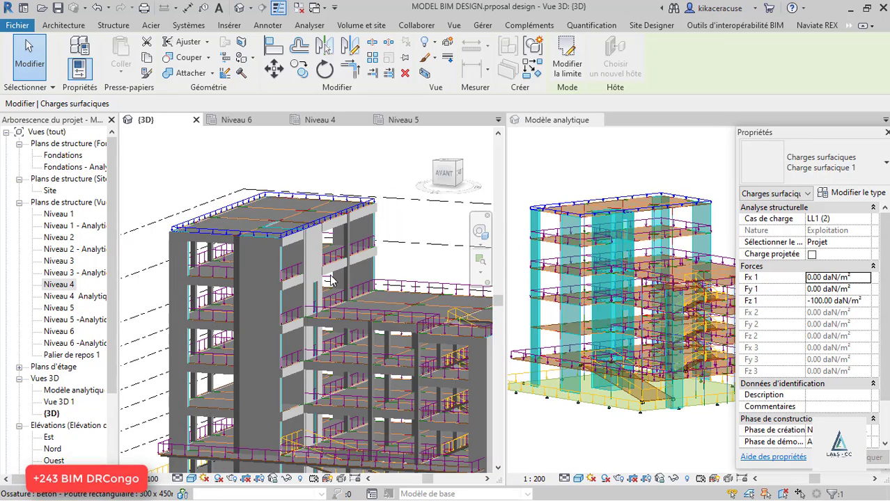
{"action": "scroll", "coordinate": [395, 266], "scroll_direction": "up", "scroll_amount": 2}
{"action": "left_click", "coordinate": [429, 281]}
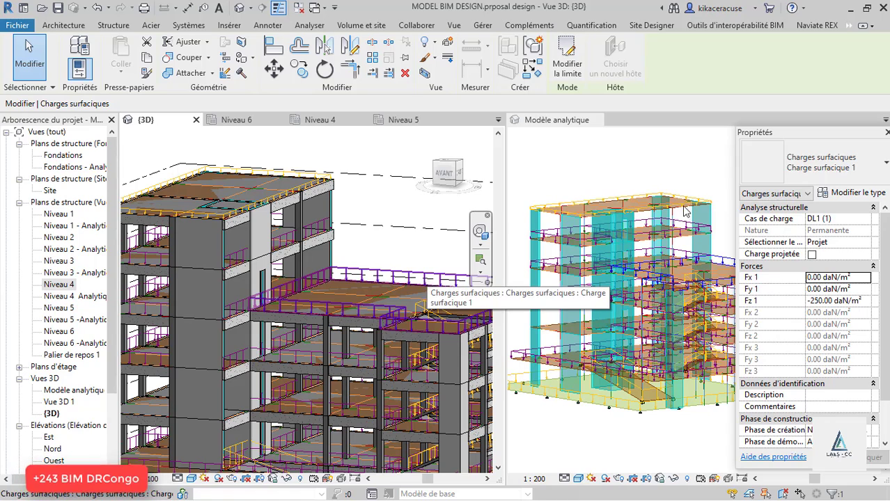
{"action": "left_click", "coordinate": [826, 171]}
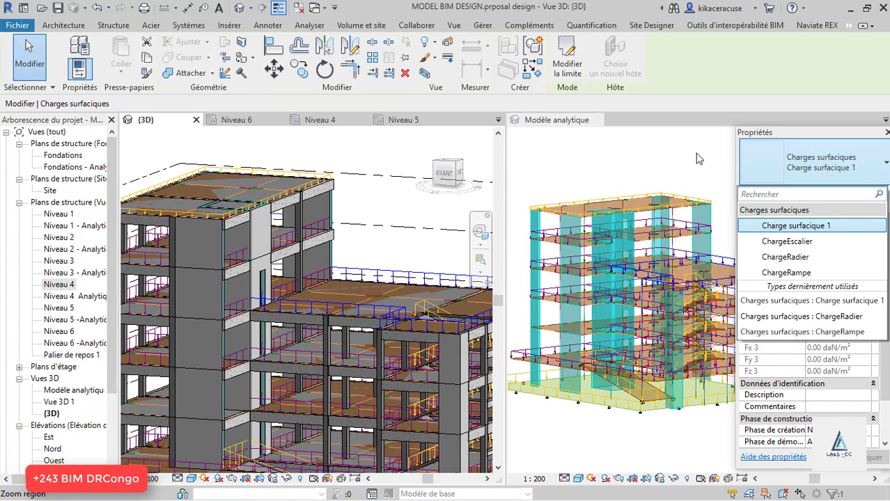
{"action": "left_click", "coordinate": [827, 227]}
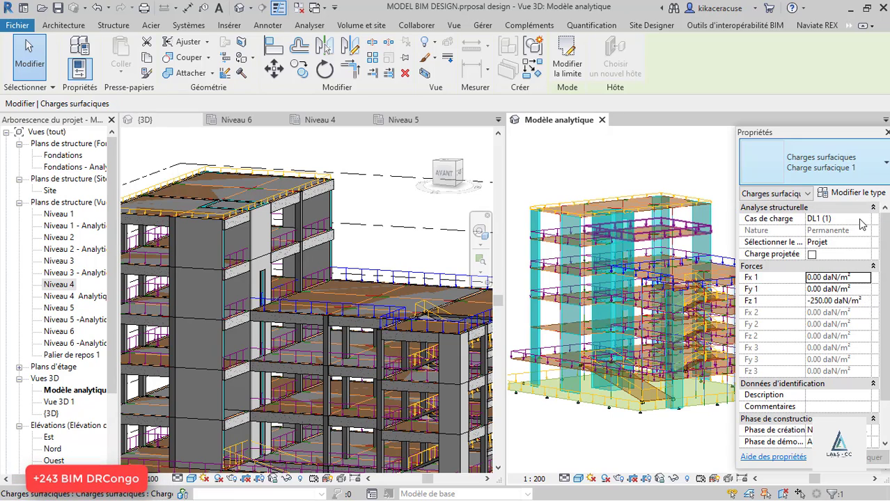
{"action": "left_click", "coordinate": [856, 193]}
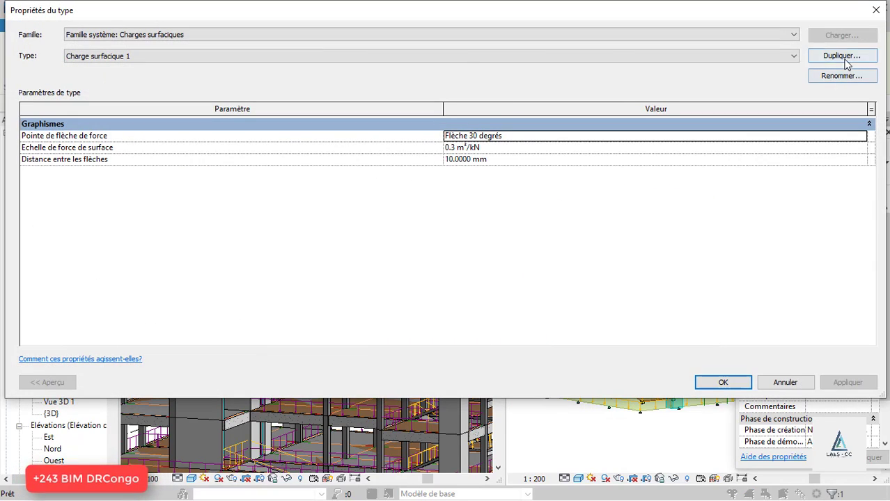
{"action": "left_click", "coordinate": [844, 56]}
{"action": "type", "text": "Toiture"}
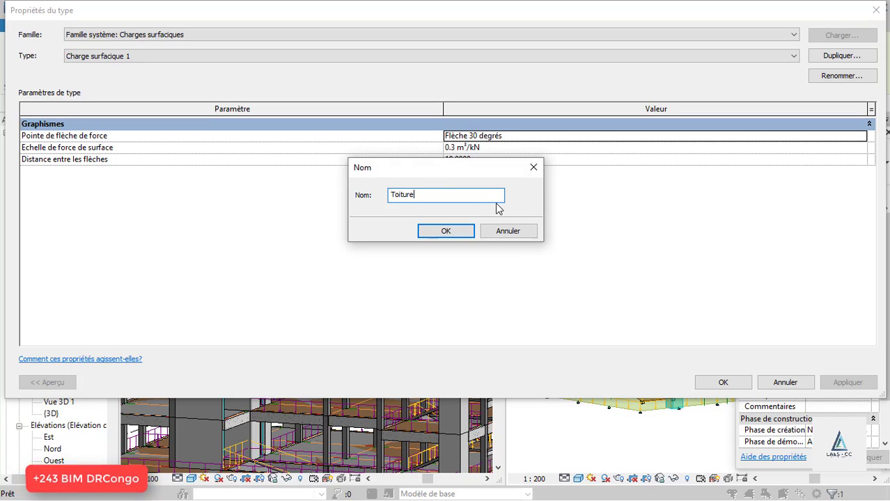
{"action": "left_click", "coordinate": [454, 233]}
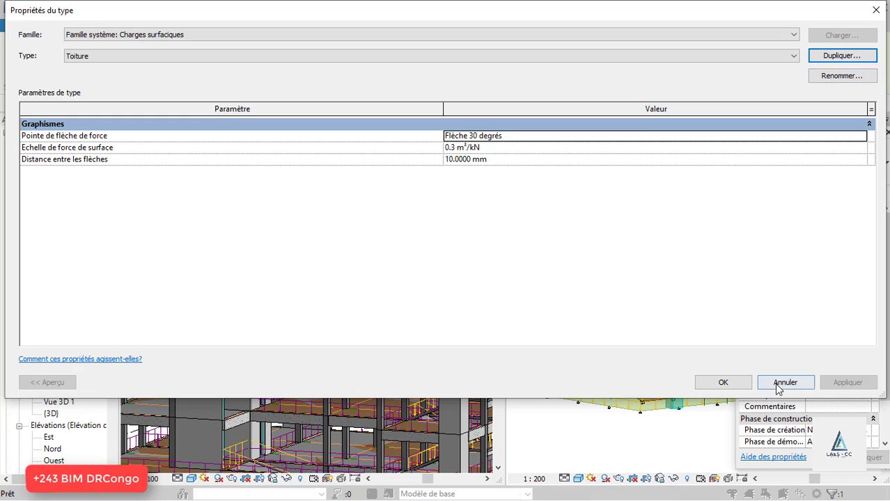
{"action": "left_click", "coordinate": [717, 384]}
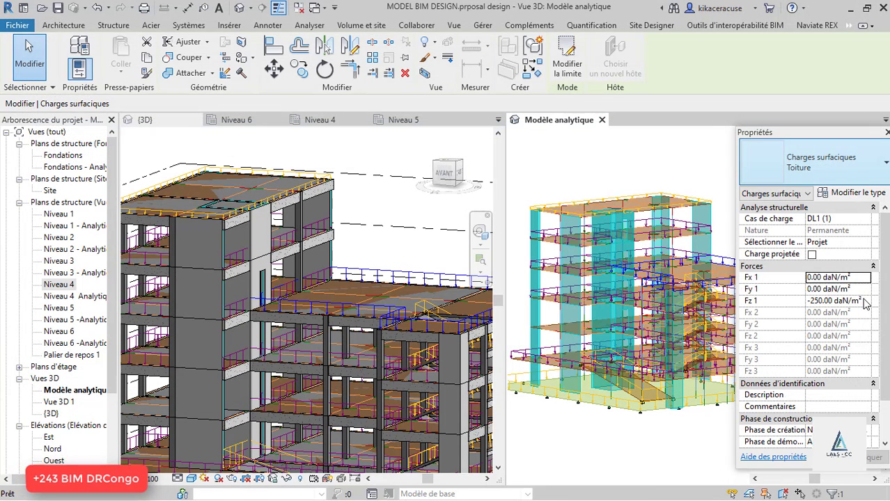
Step: Set Fz 1 of the area load on the lower wing's roof slab to -100 daN/m²
{"action": "left_click", "coordinate": [863, 300]}
{"action": "type", "text": "-100"}
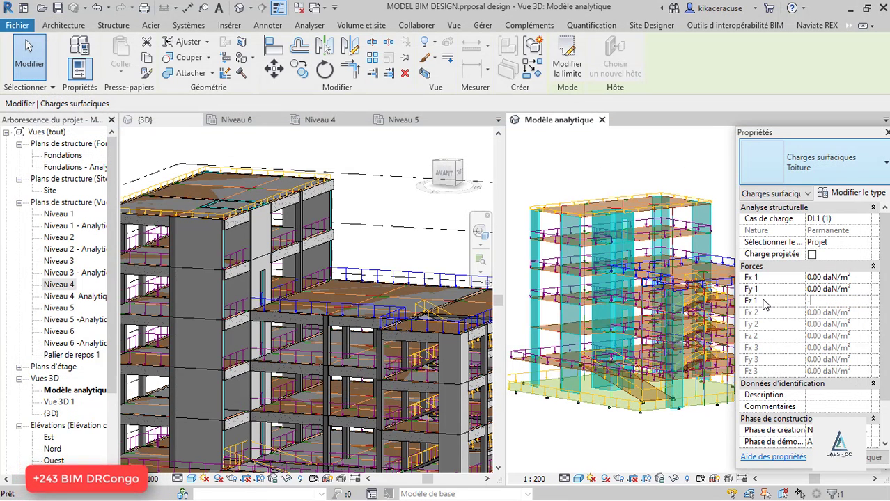
{"action": "left_click", "coordinate": [825, 277]}
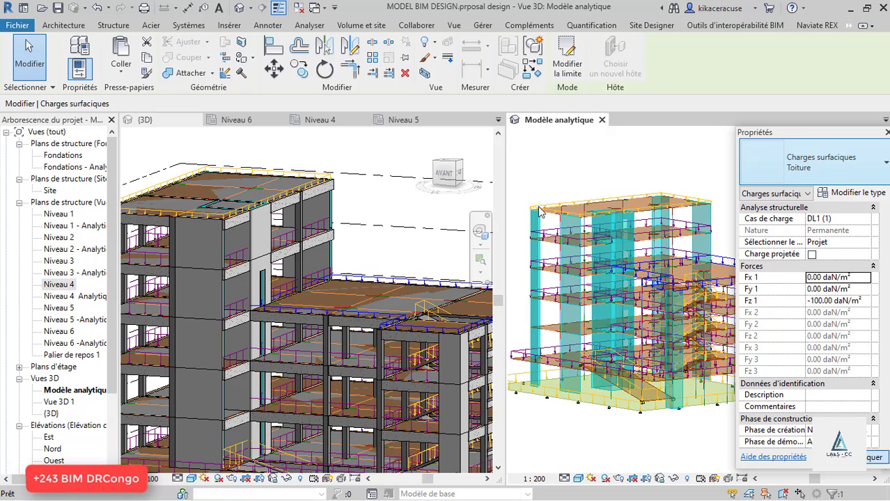
{"action": "scroll", "coordinate": [378, 216], "scroll_direction": "down", "scroll_amount": 2}
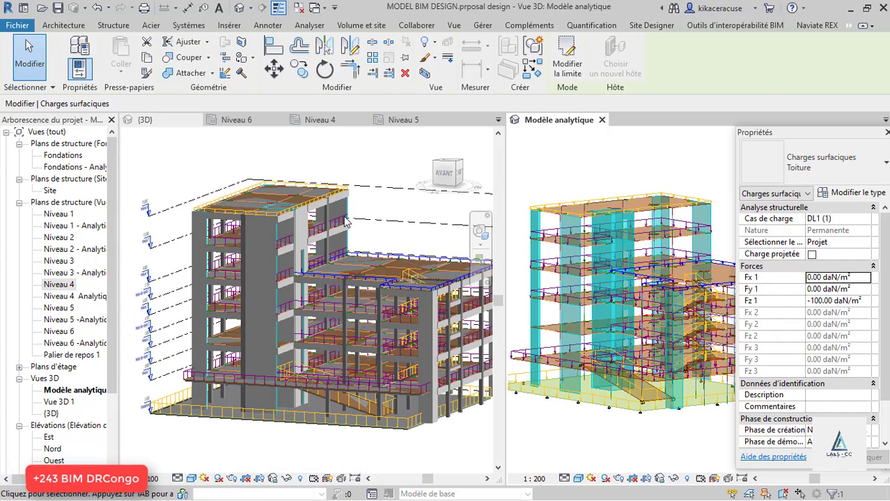
{"action": "key", "text": "Escape"}
Step: Save the project and arrange the open views as tabs with Modèle analytique in front
{"action": "left_click", "coordinate": [59, 9]}
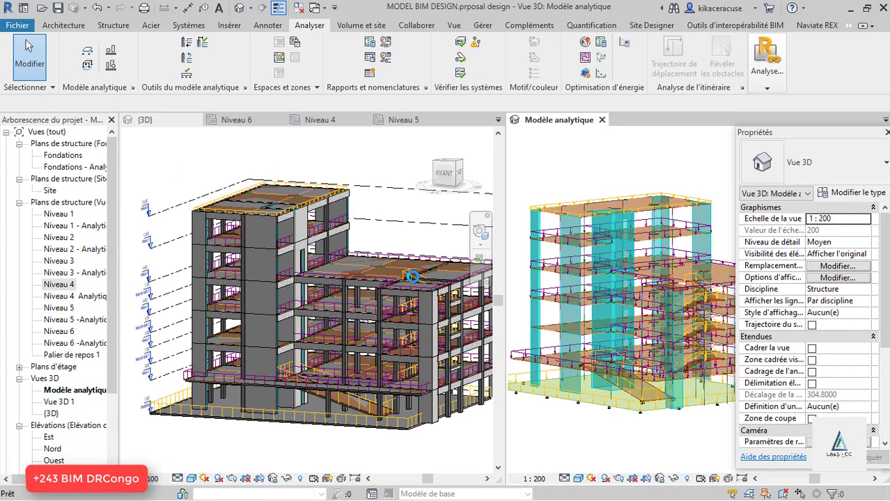
{"action": "left_click", "coordinate": [453, 25]}
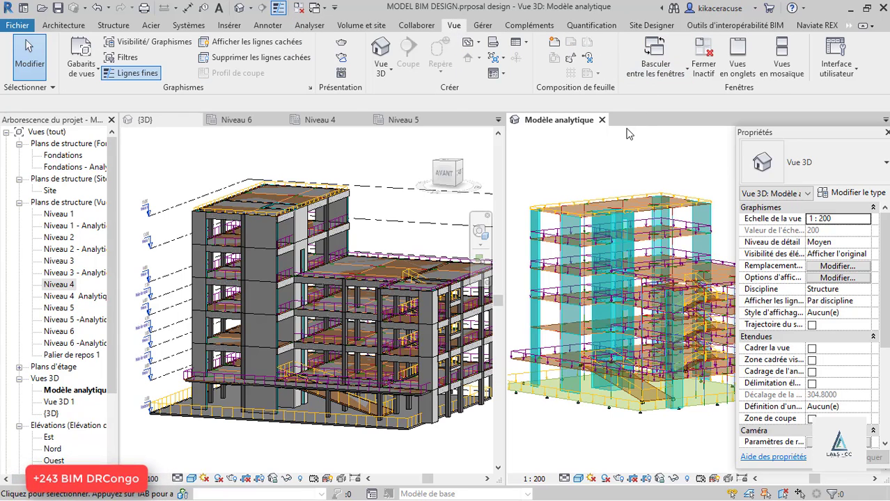
{"action": "left_click", "coordinate": [738, 59]}
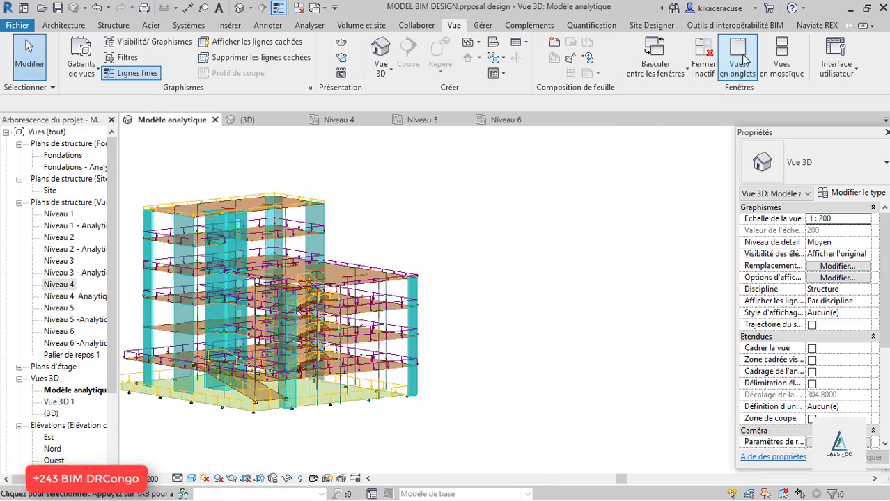
{"action": "scroll", "coordinate": [339, 287], "scroll_direction": "up", "scroll_amount": 5}
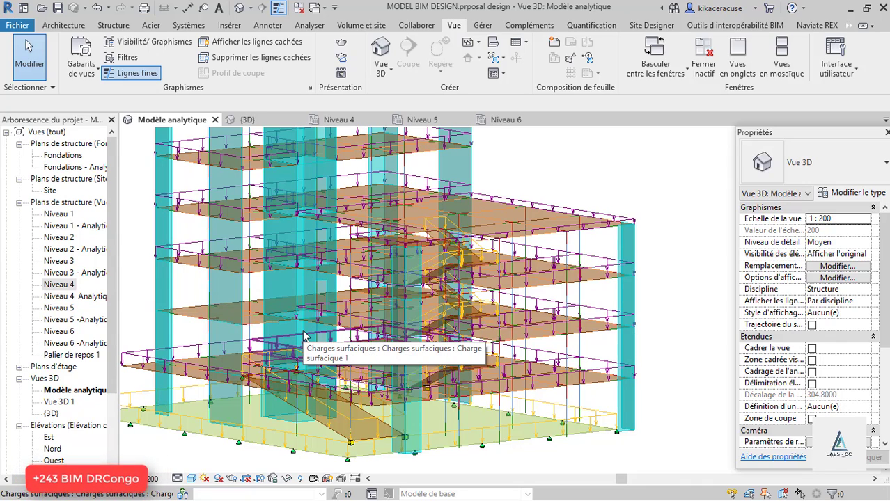
Step: Bring up the SOFiSTiK Analysis tools for the analytical model
{"action": "left_click", "coordinate": [848, 25]}
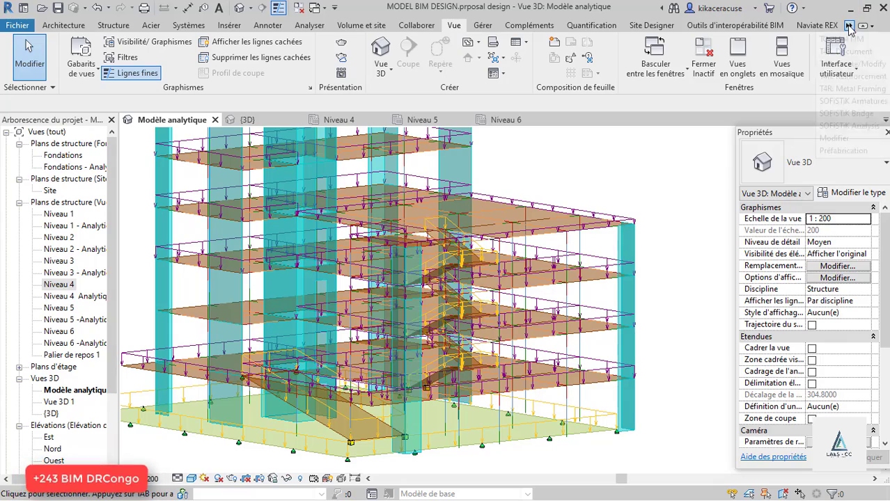
{"action": "left_click", "coordinate": [867, 125]}
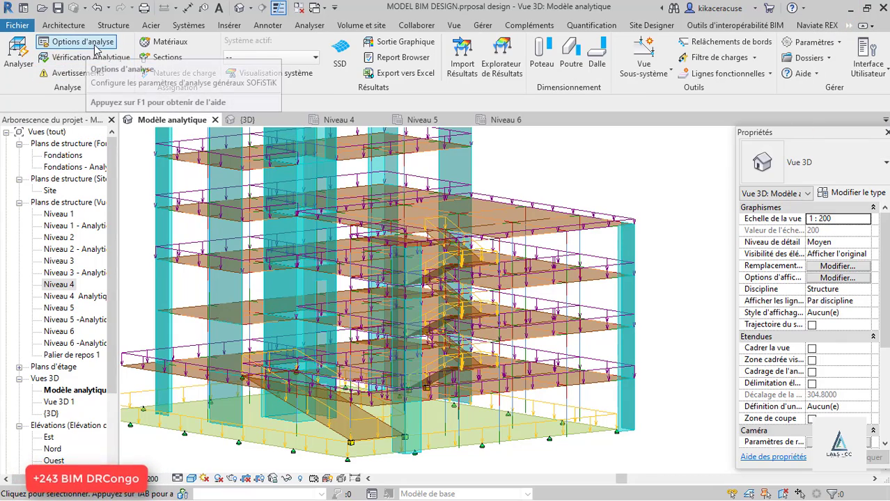
{"action": "scroll", "coordinate": [423, 261], "scroll_direction": "down", "scroll_amount": 3}
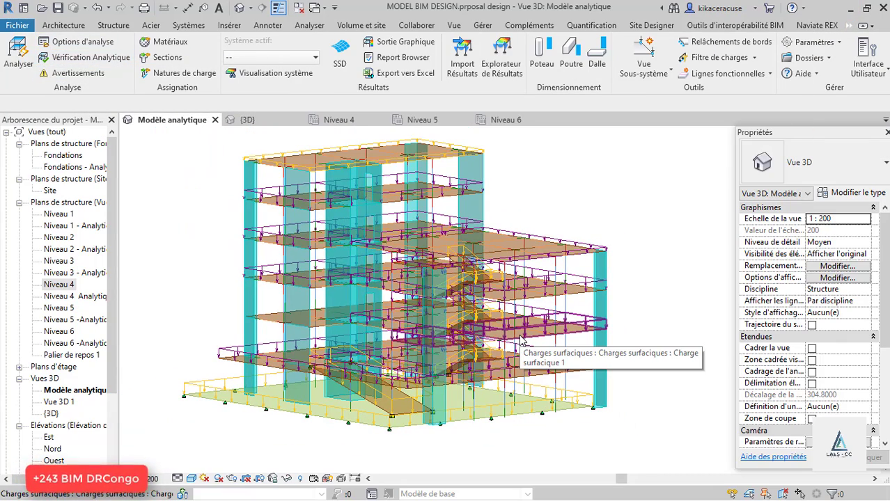